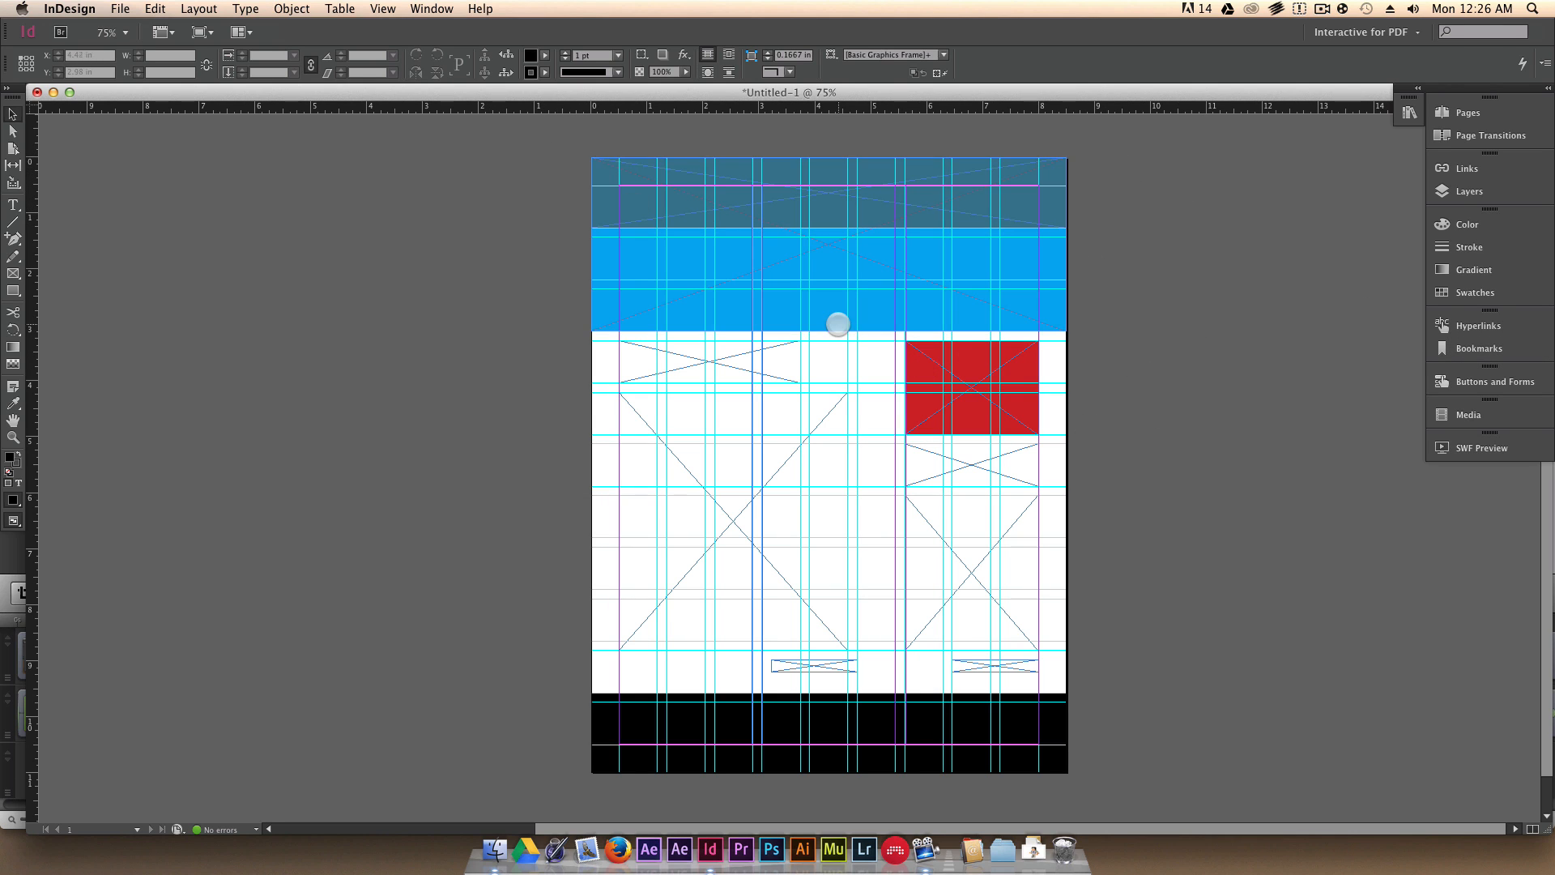
Step: Start a new document and try linked page margins of 0.3125 in and 0.625 in before resetting all margins to 0.5 in
key(super+n)
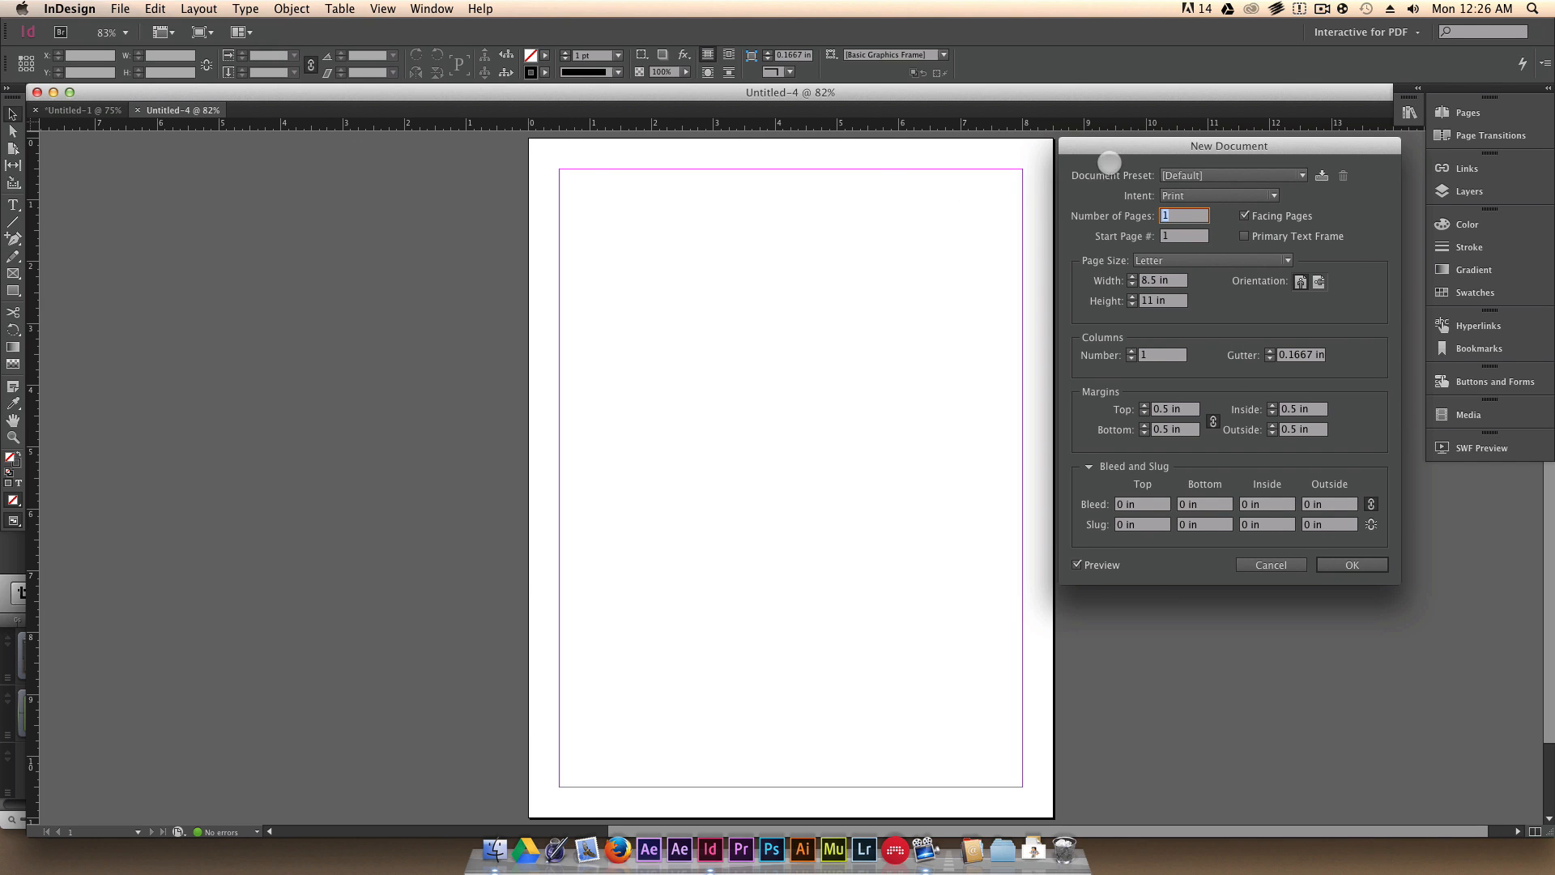
drag(1102, 149, 1107, 149)
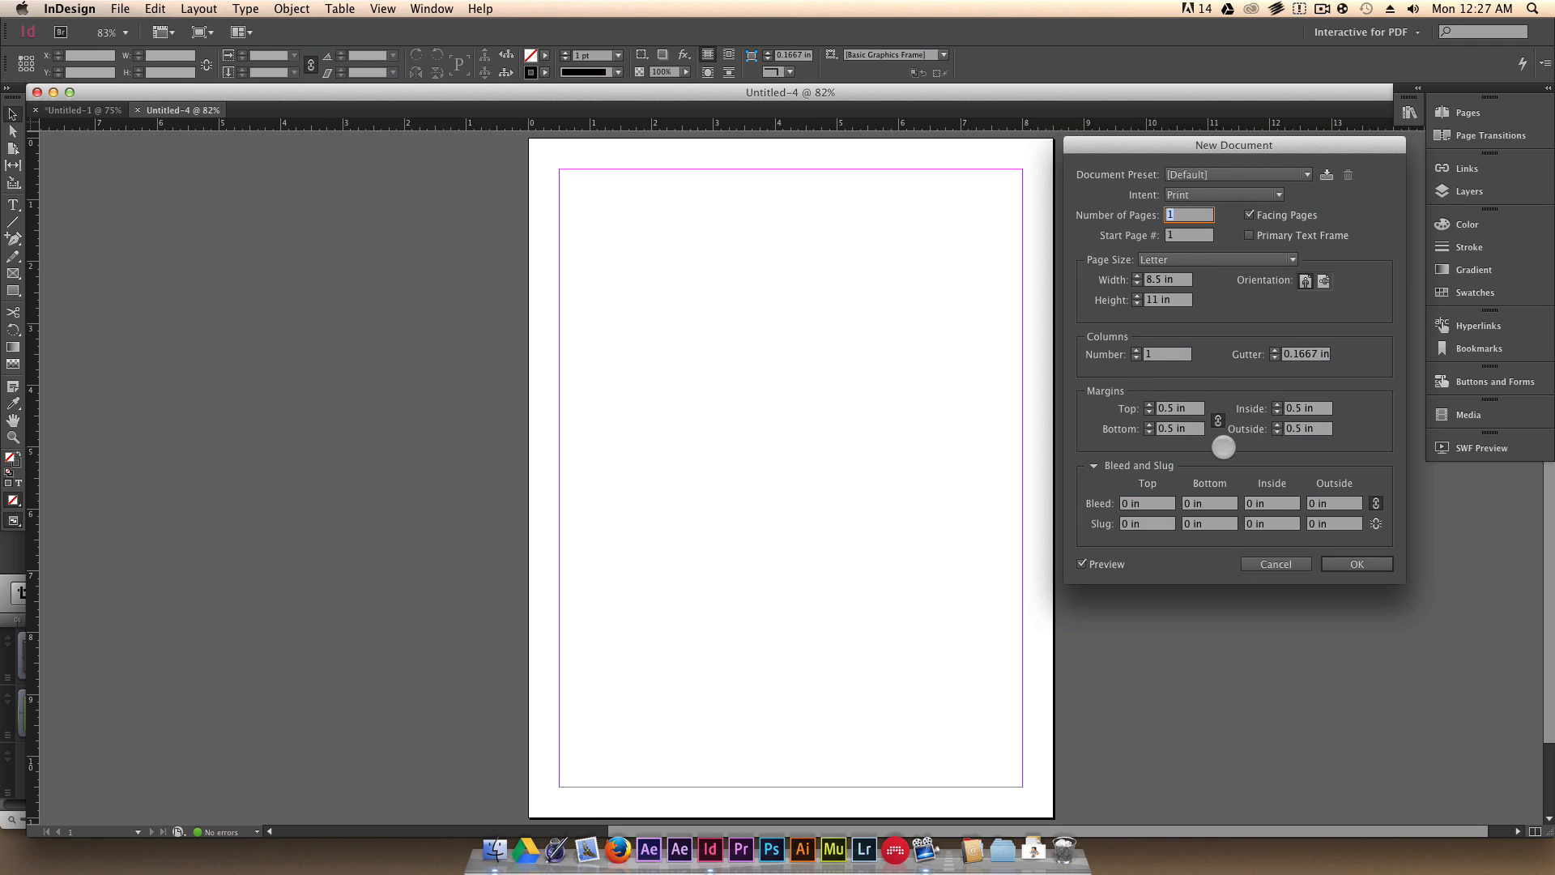
click(1149, 411)
click(1150, 411)
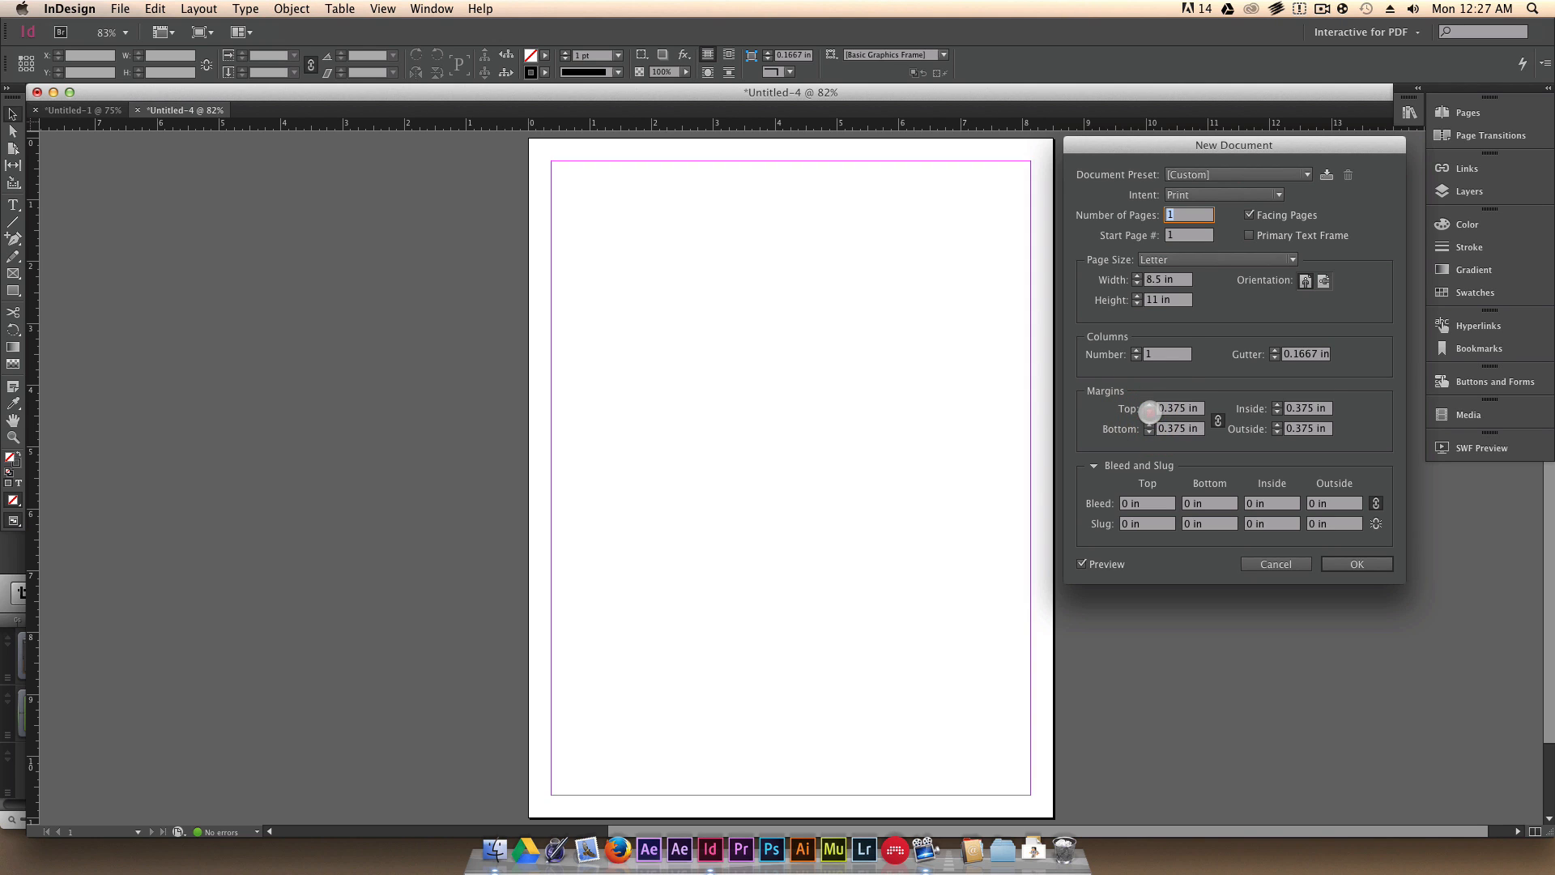
click(1149, 412)
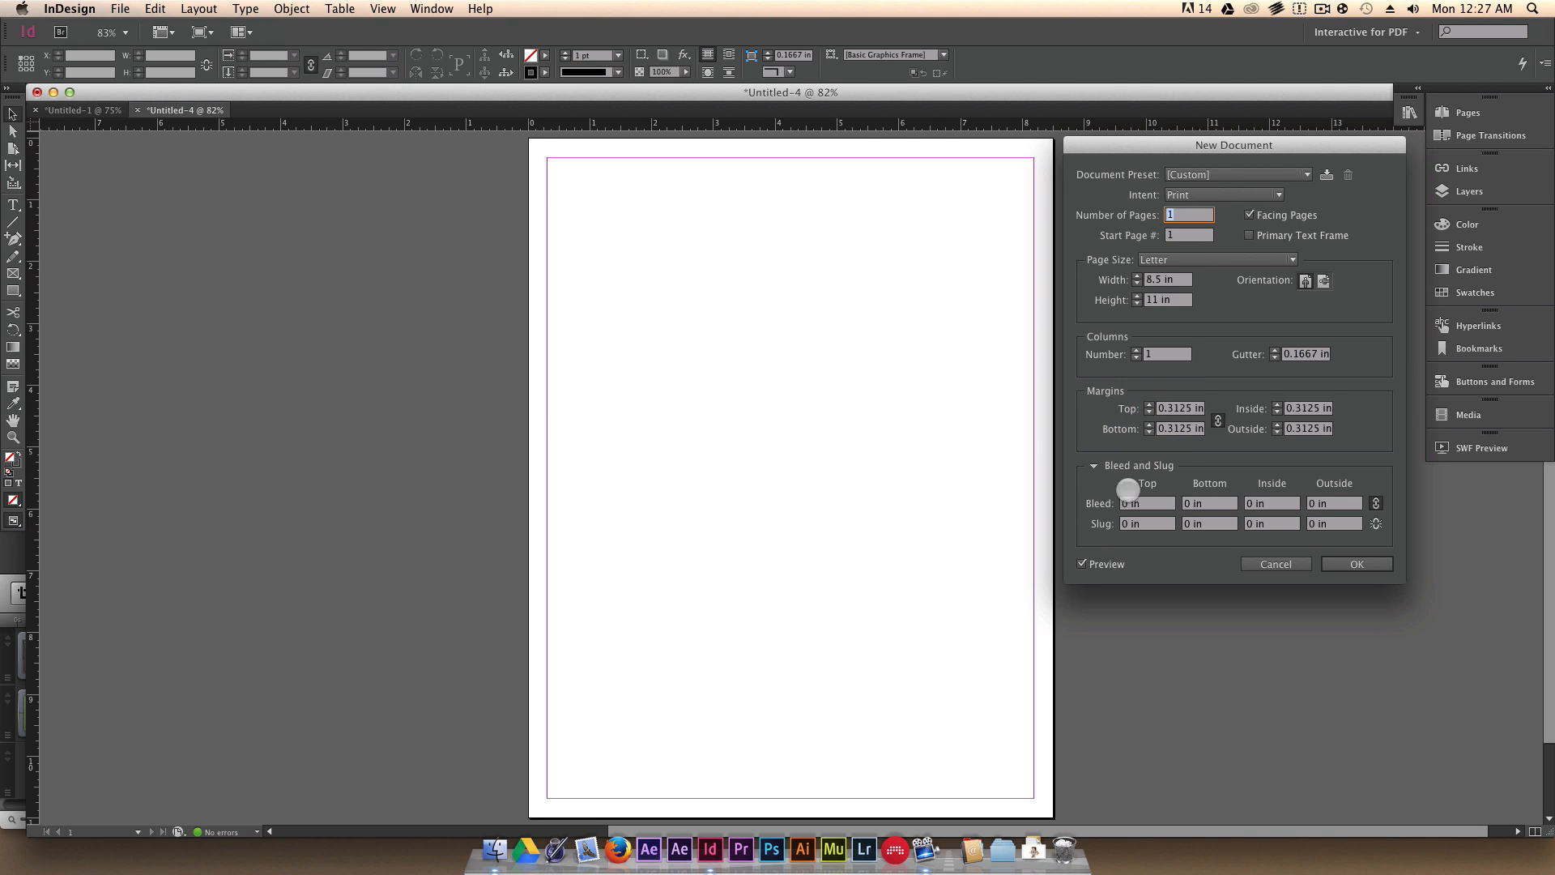
click(1149, 403)
click(1149, 403)
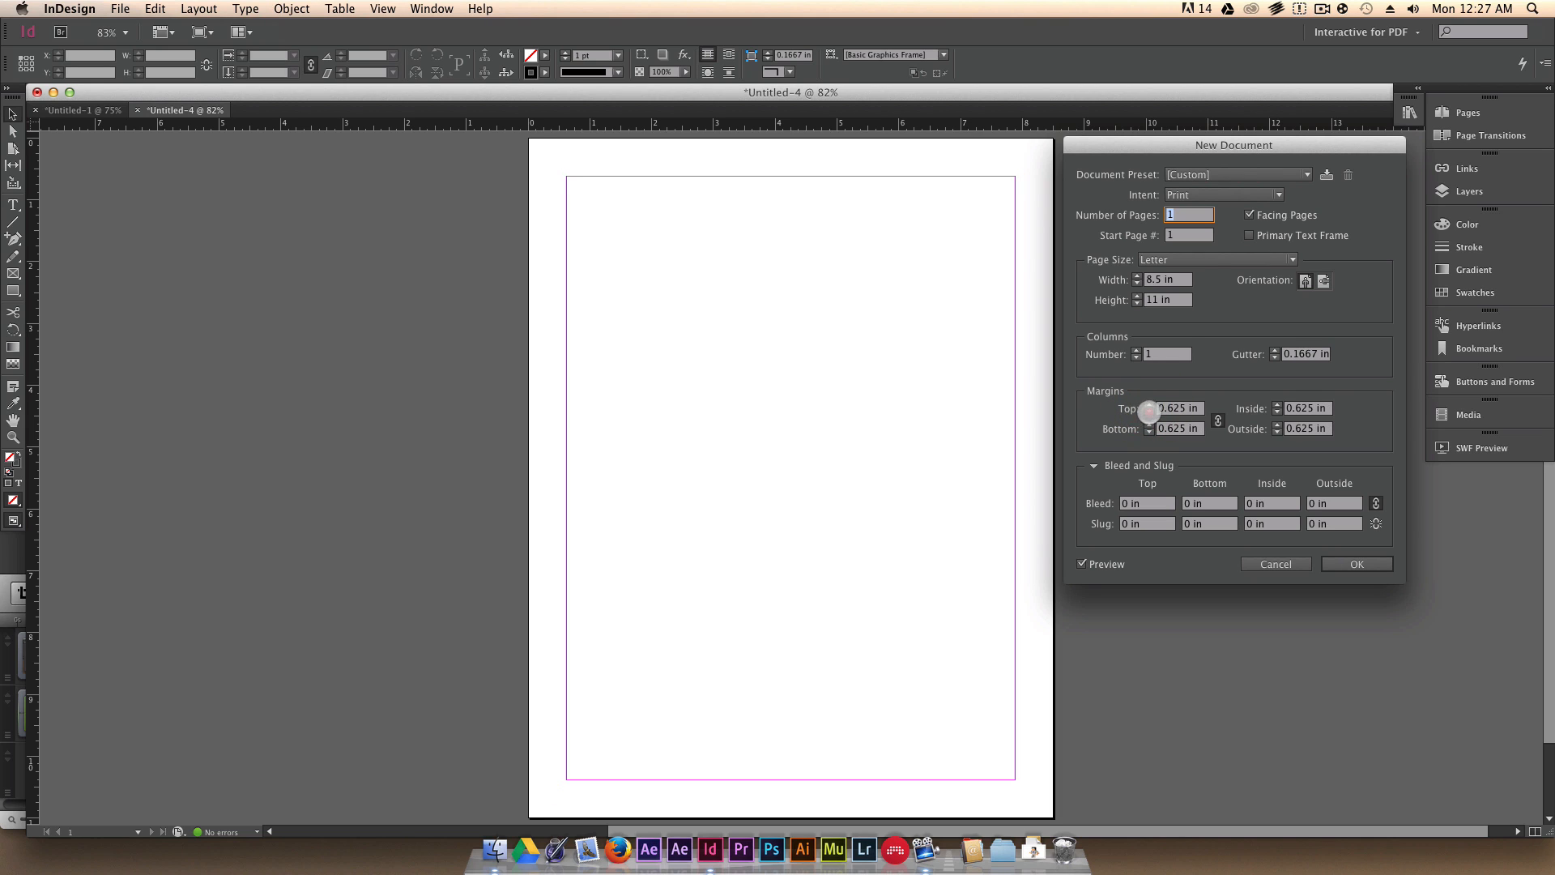
click(1150, 404)
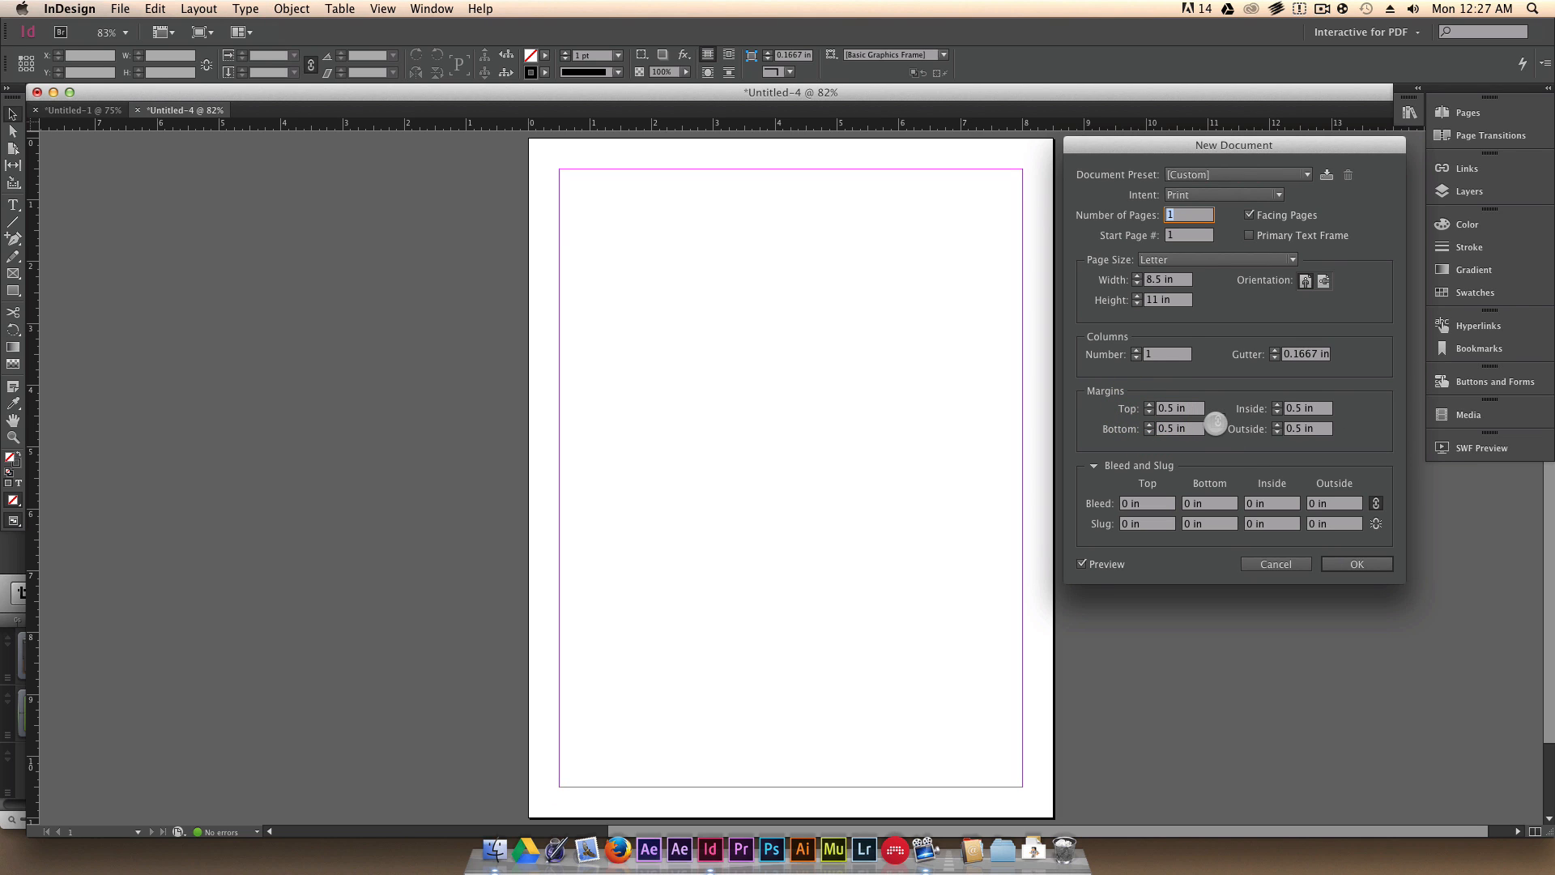
Step: Unlink the margins, try a larger inside margin on its own, reset it to 0.5 in and discard the new document
click(1215, 421)
click(1276, 404)
click(1277, 404)
click(1276, 404)
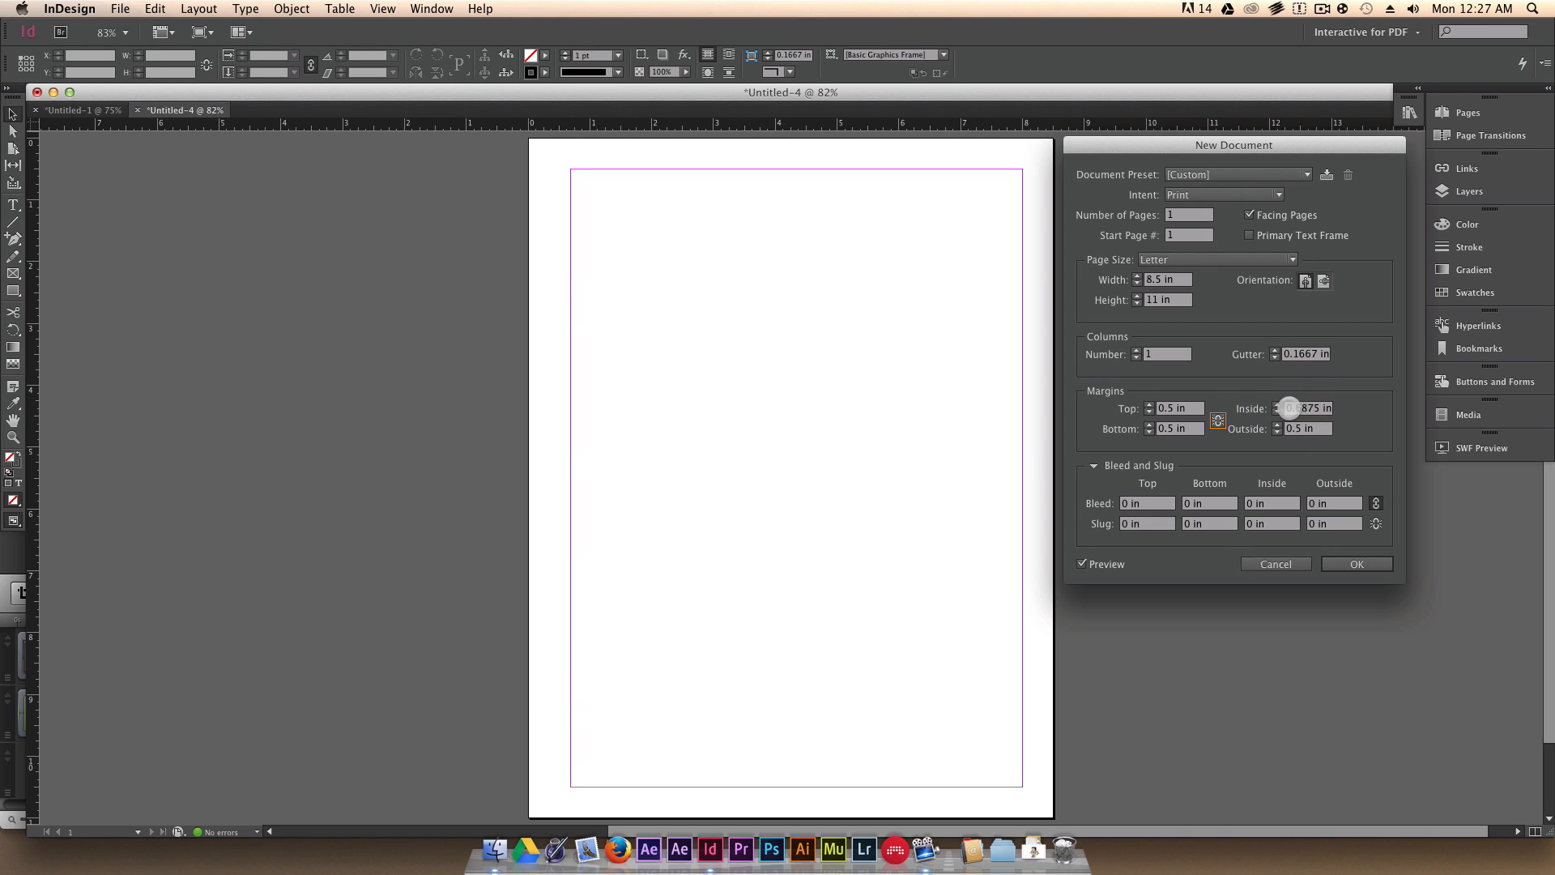
click(1277, 412)
click(1276, 412)
click(1276, 412)
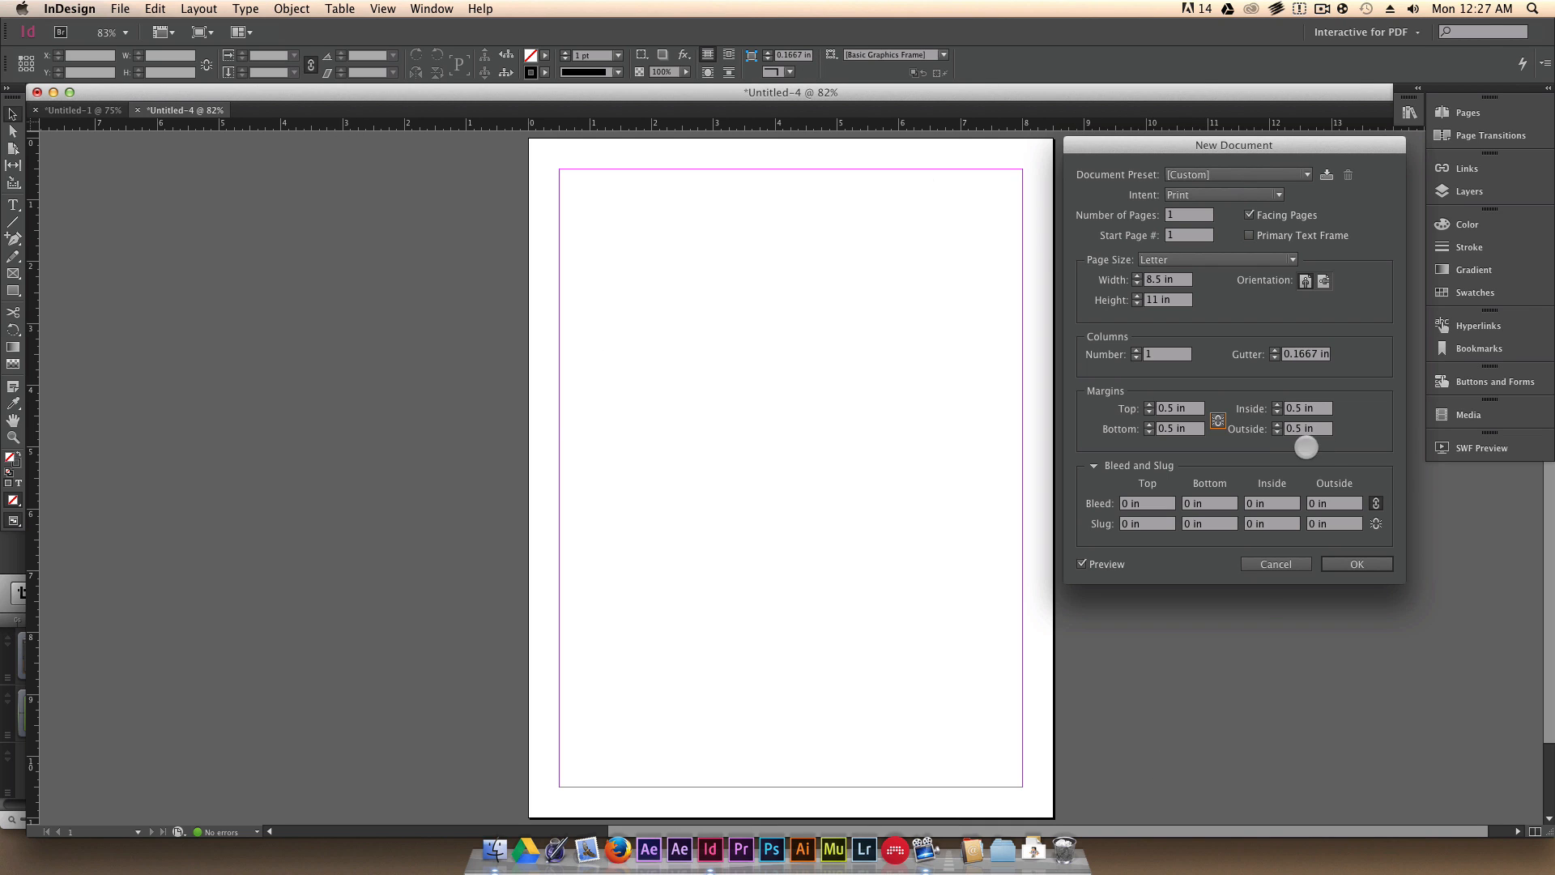
click(1219, 420)
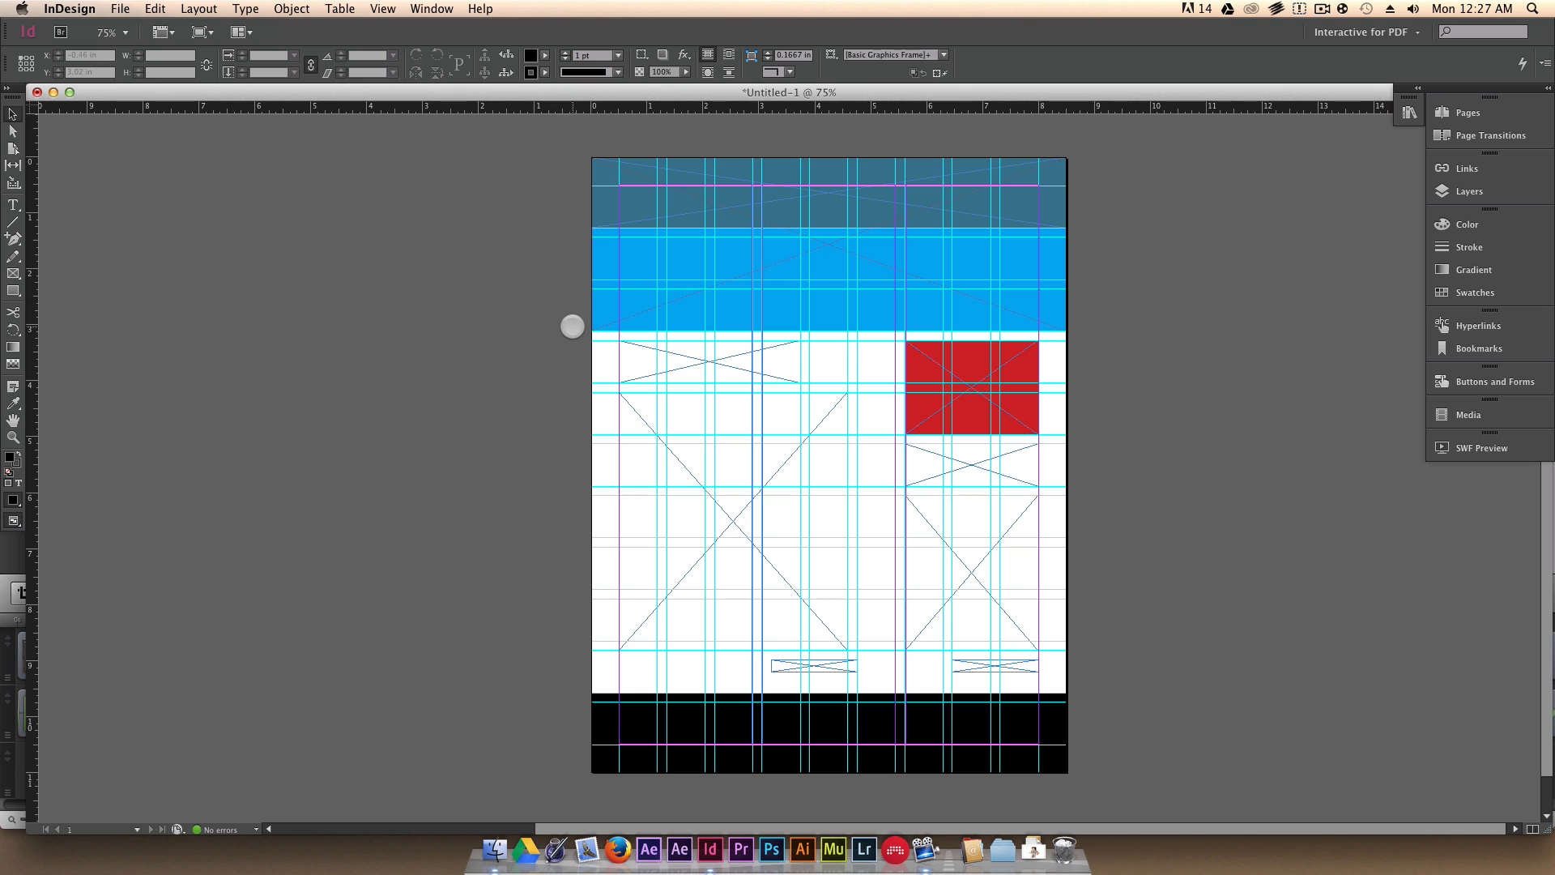
Step: Create a new one-page Letter document with three columns, trying up to nine columns before settling on three
key(super+n)
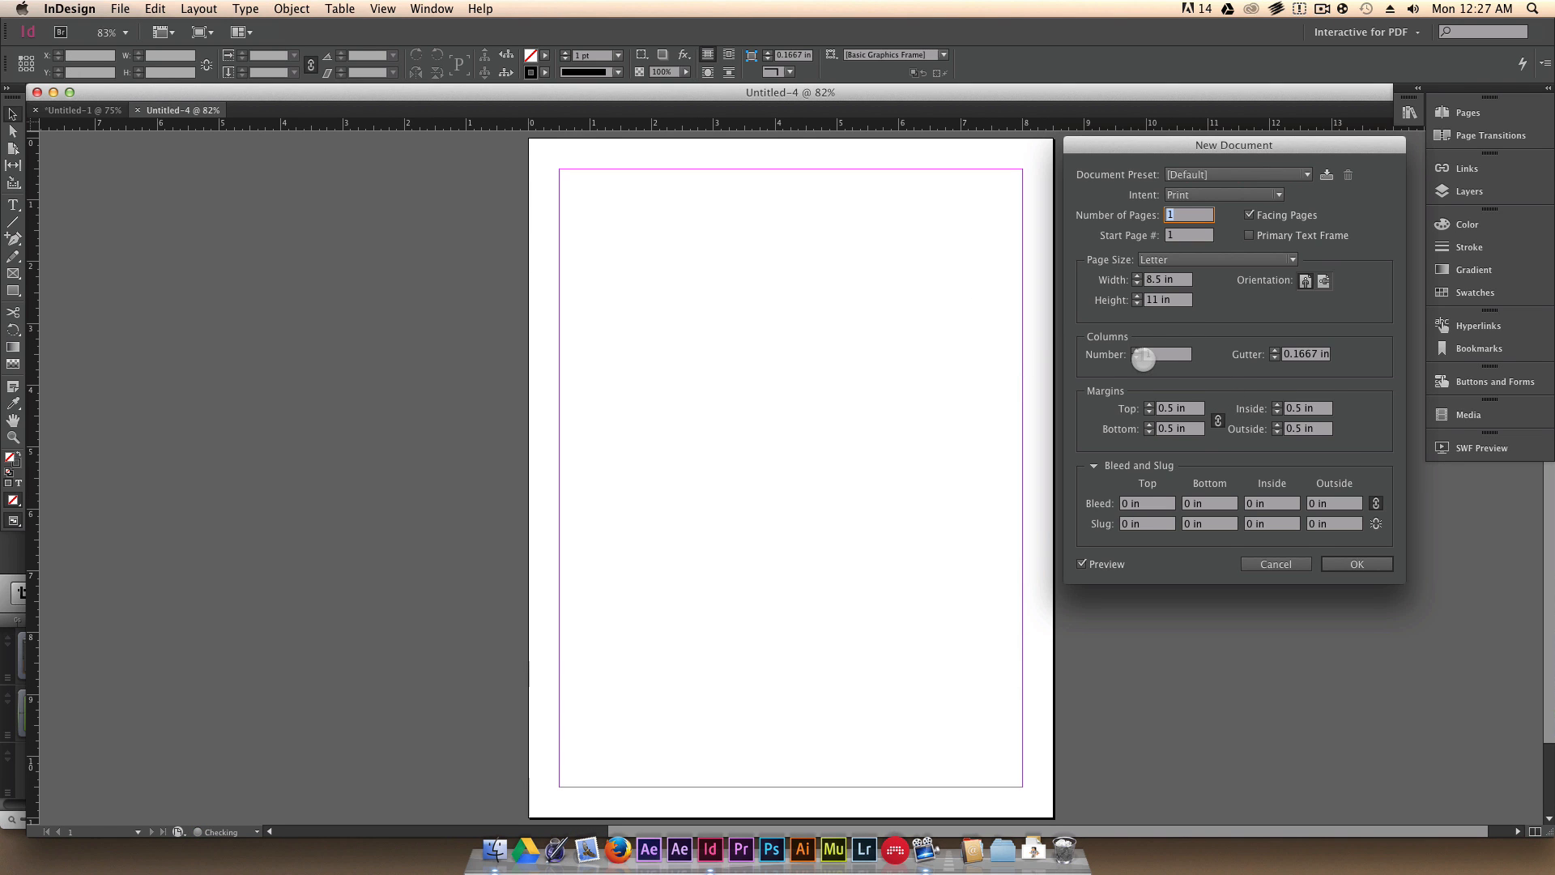
click(1137, 349)
click(1137, 349)
click(1137, 350)
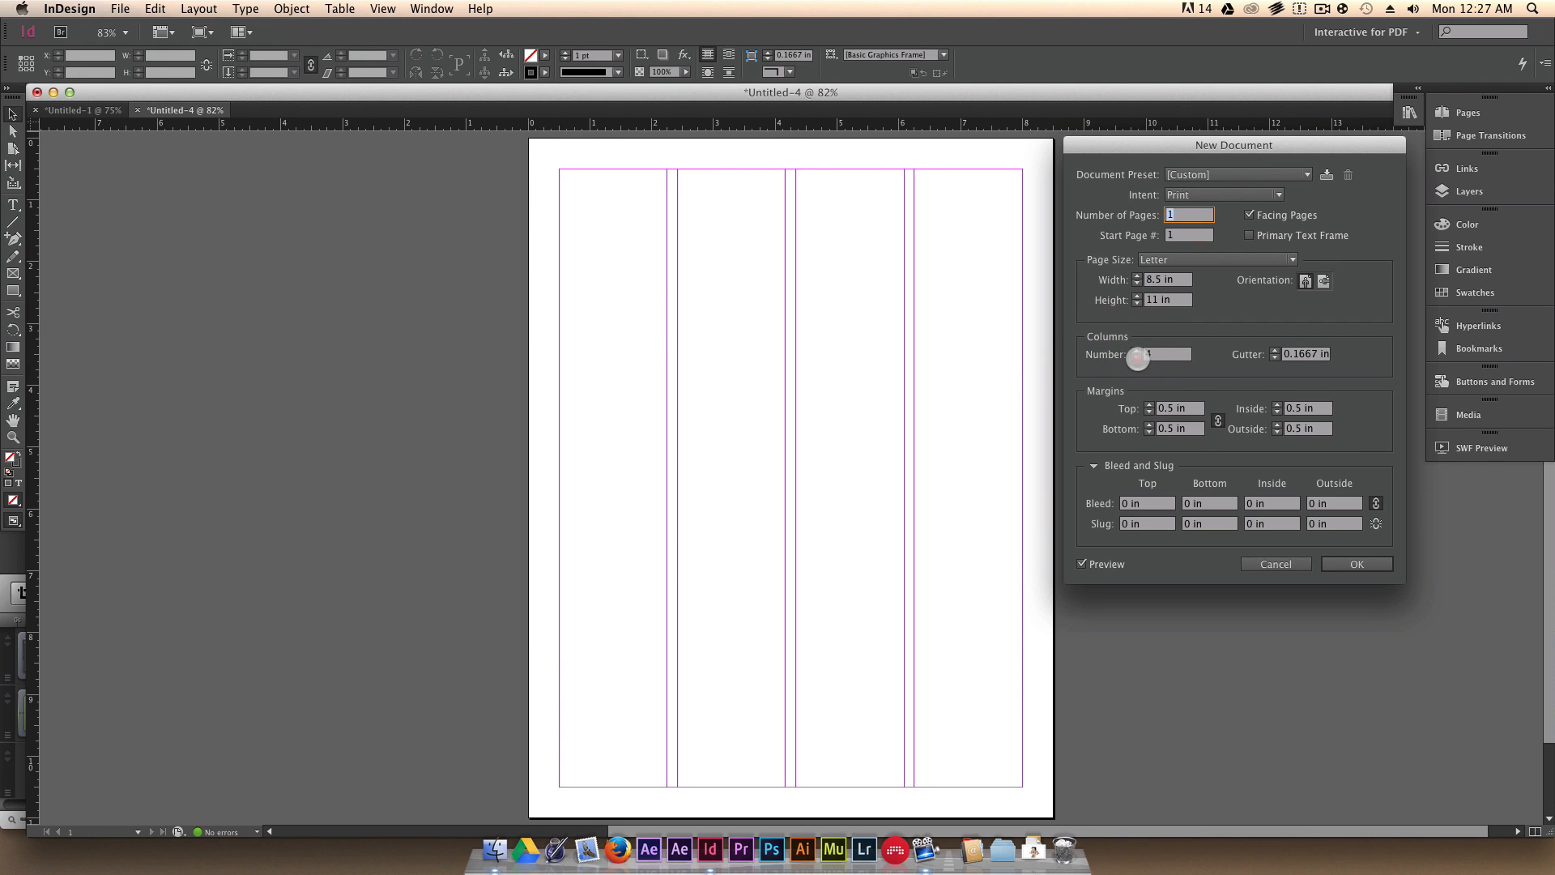
click(1137, 358)
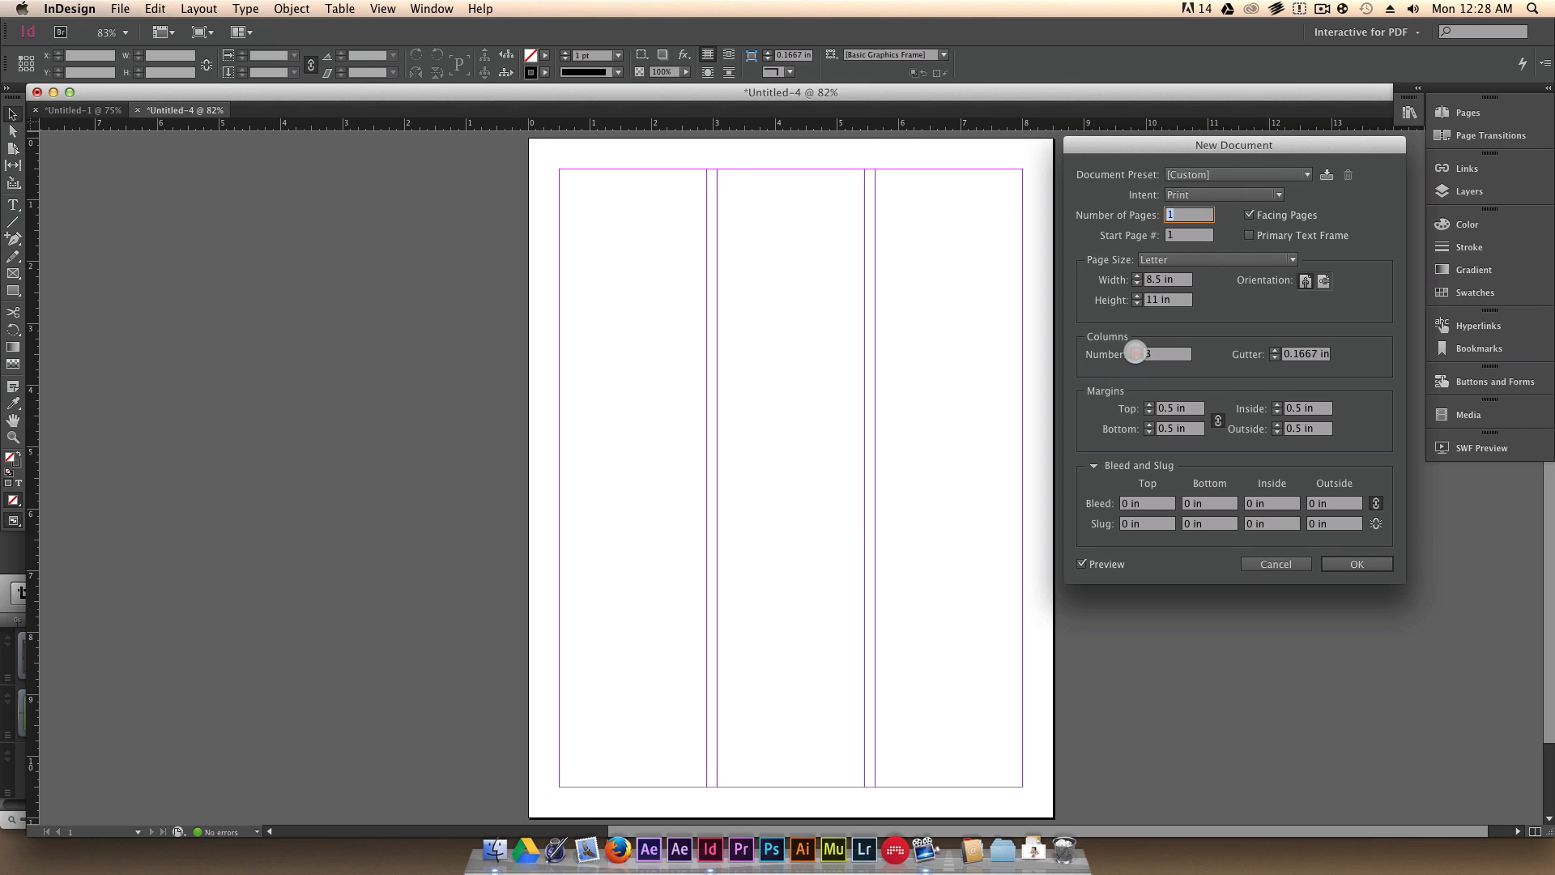
click(1137, 349)
click(1137, 349)
click(1137, 349)
click(1137, 349)
click(1137, 349)
click(1137, 349)
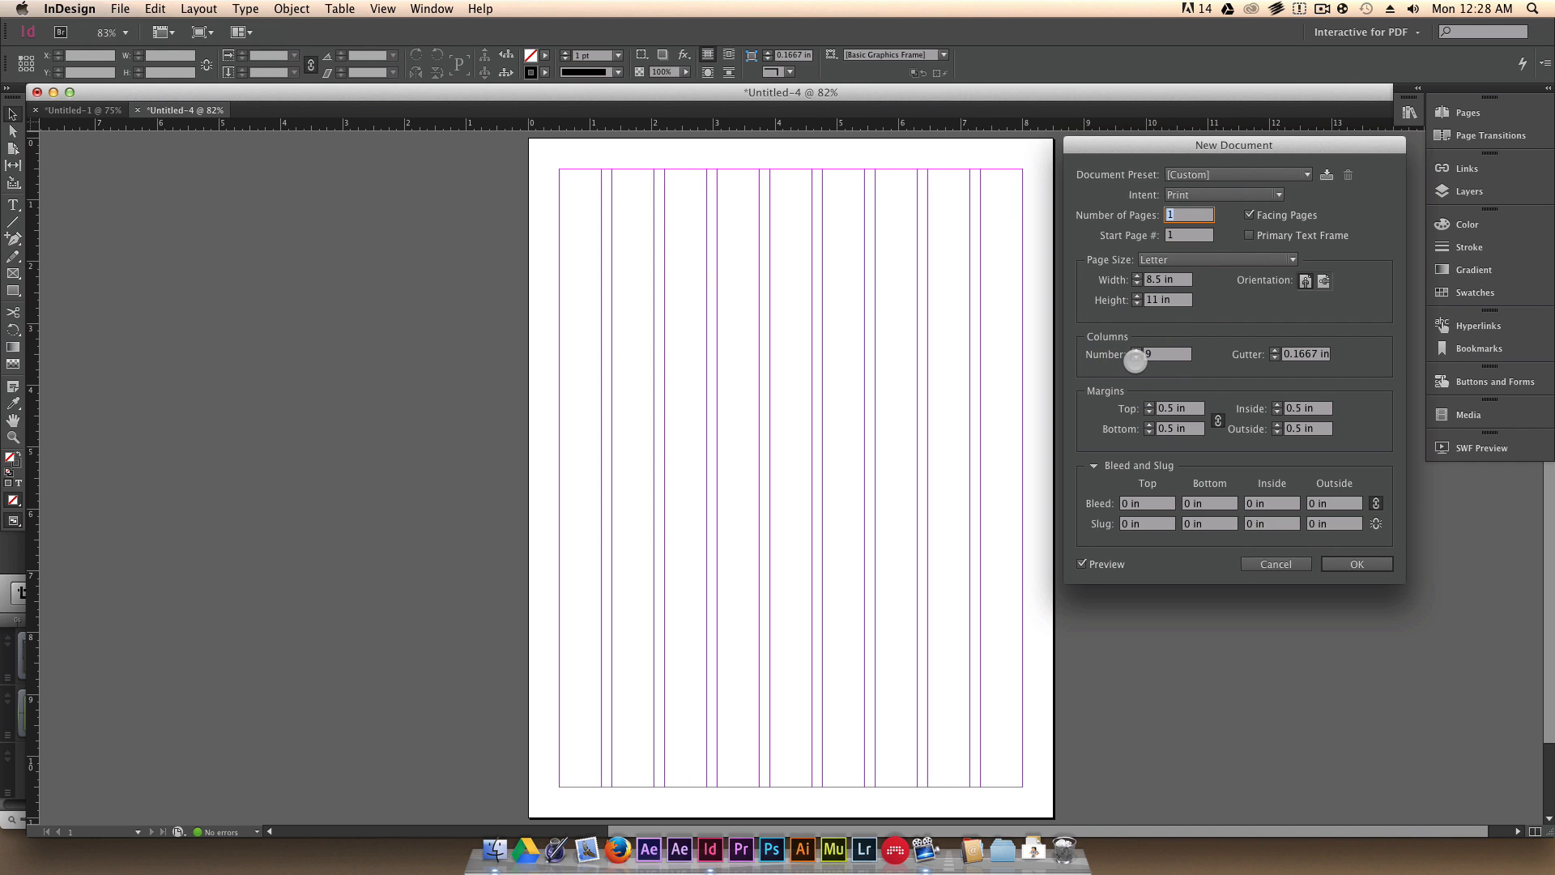
click(1137, 358)
click(1137, 358)
click(1137, 358)
click(1137, 358)
click(1137, 358)
click(1137, 358)
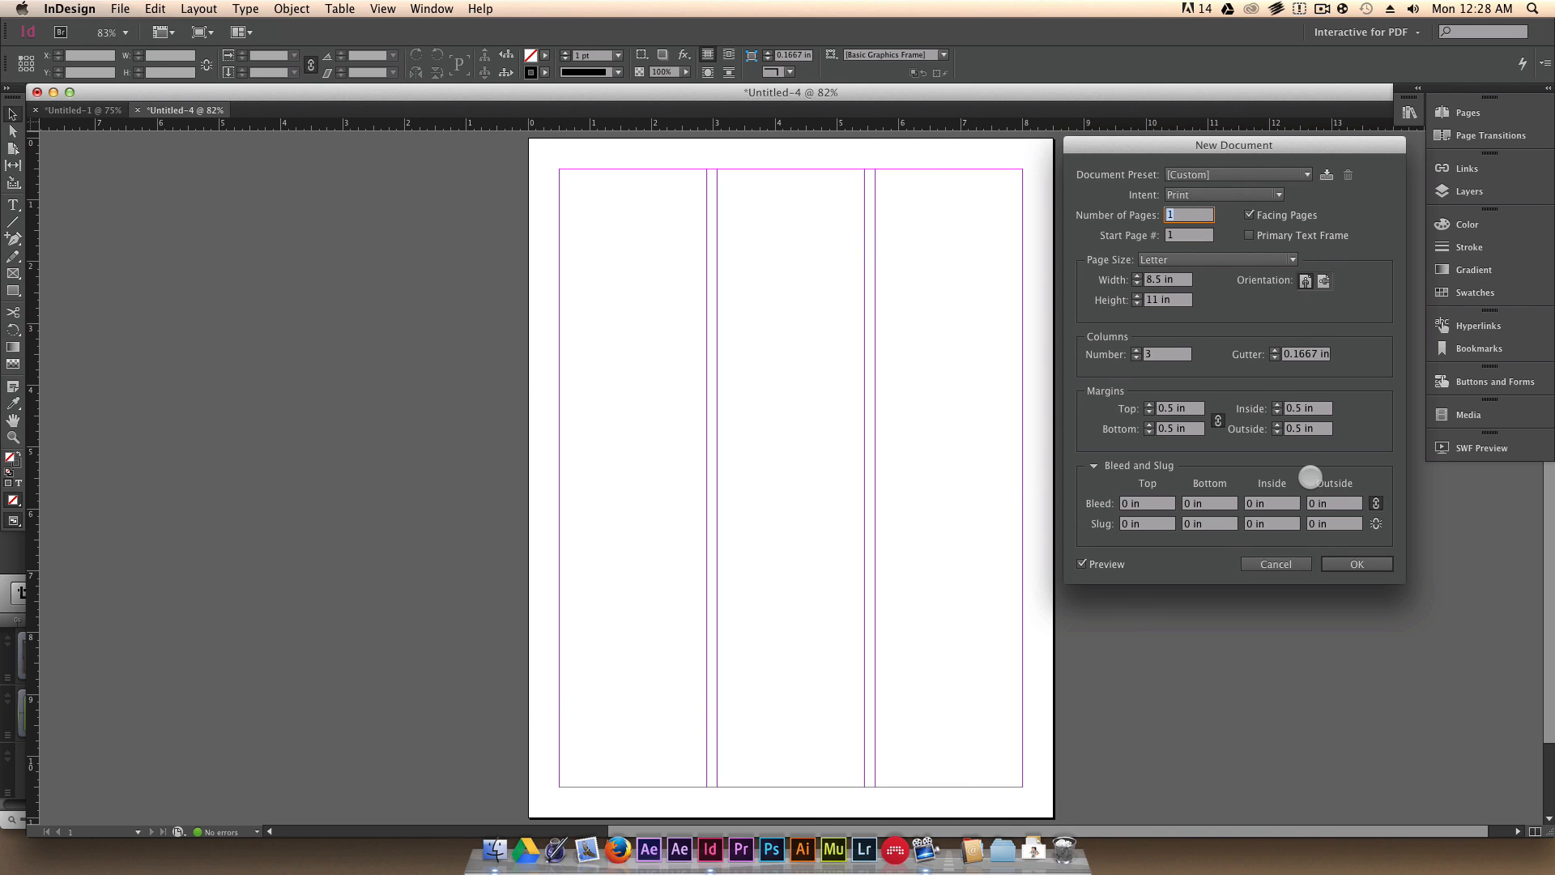
click(1350, 564)
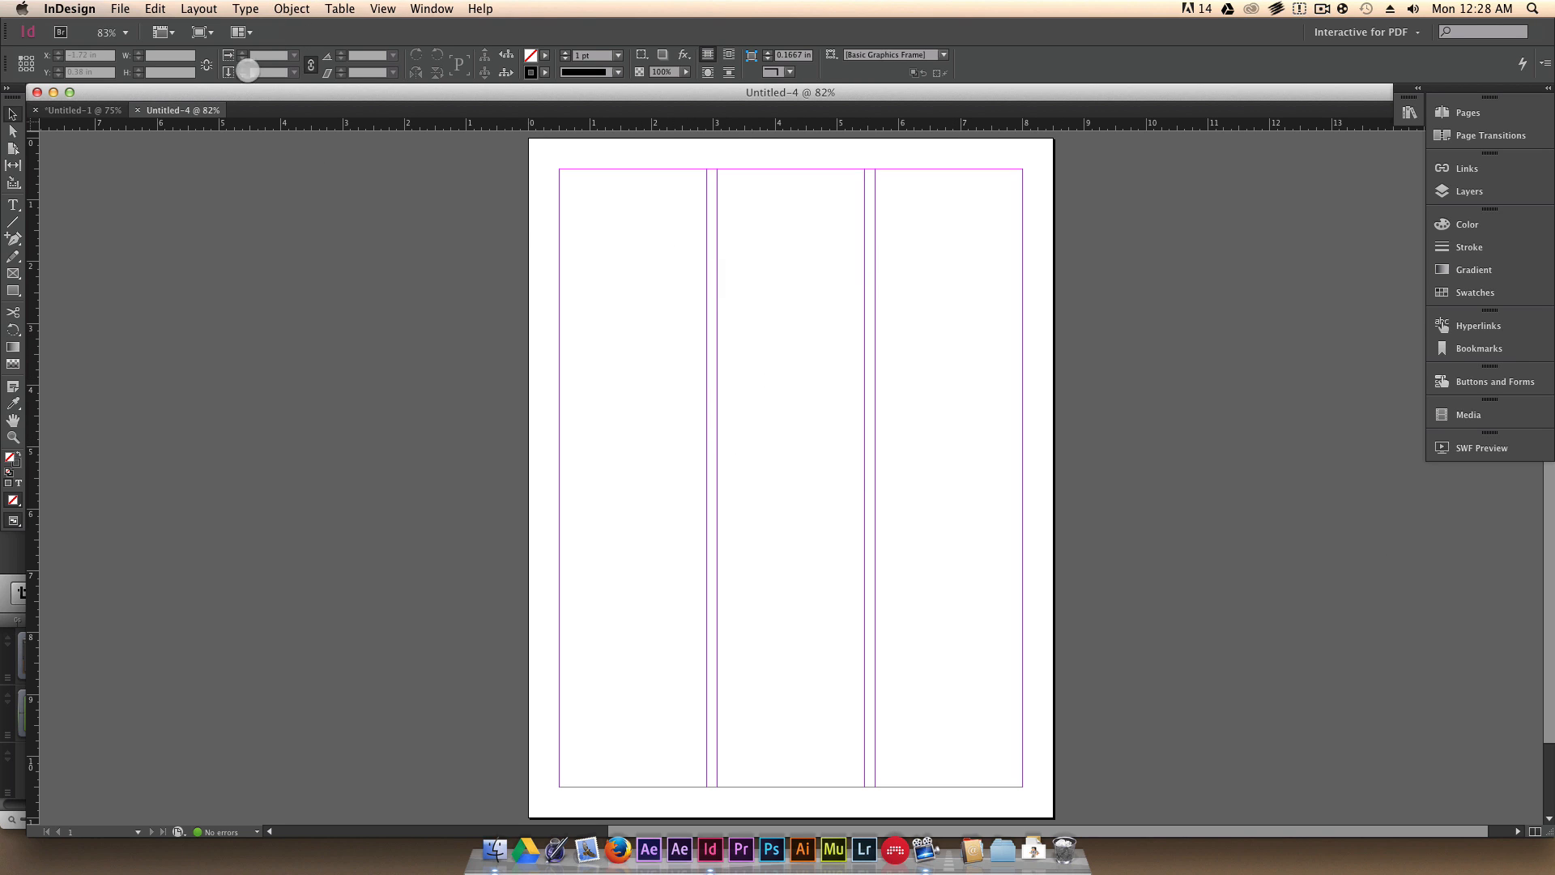
Step: Try changing the page's column count and top margin in Margins and Columns, restoring three columns and a 0.5 in top margin
click(199, 9)
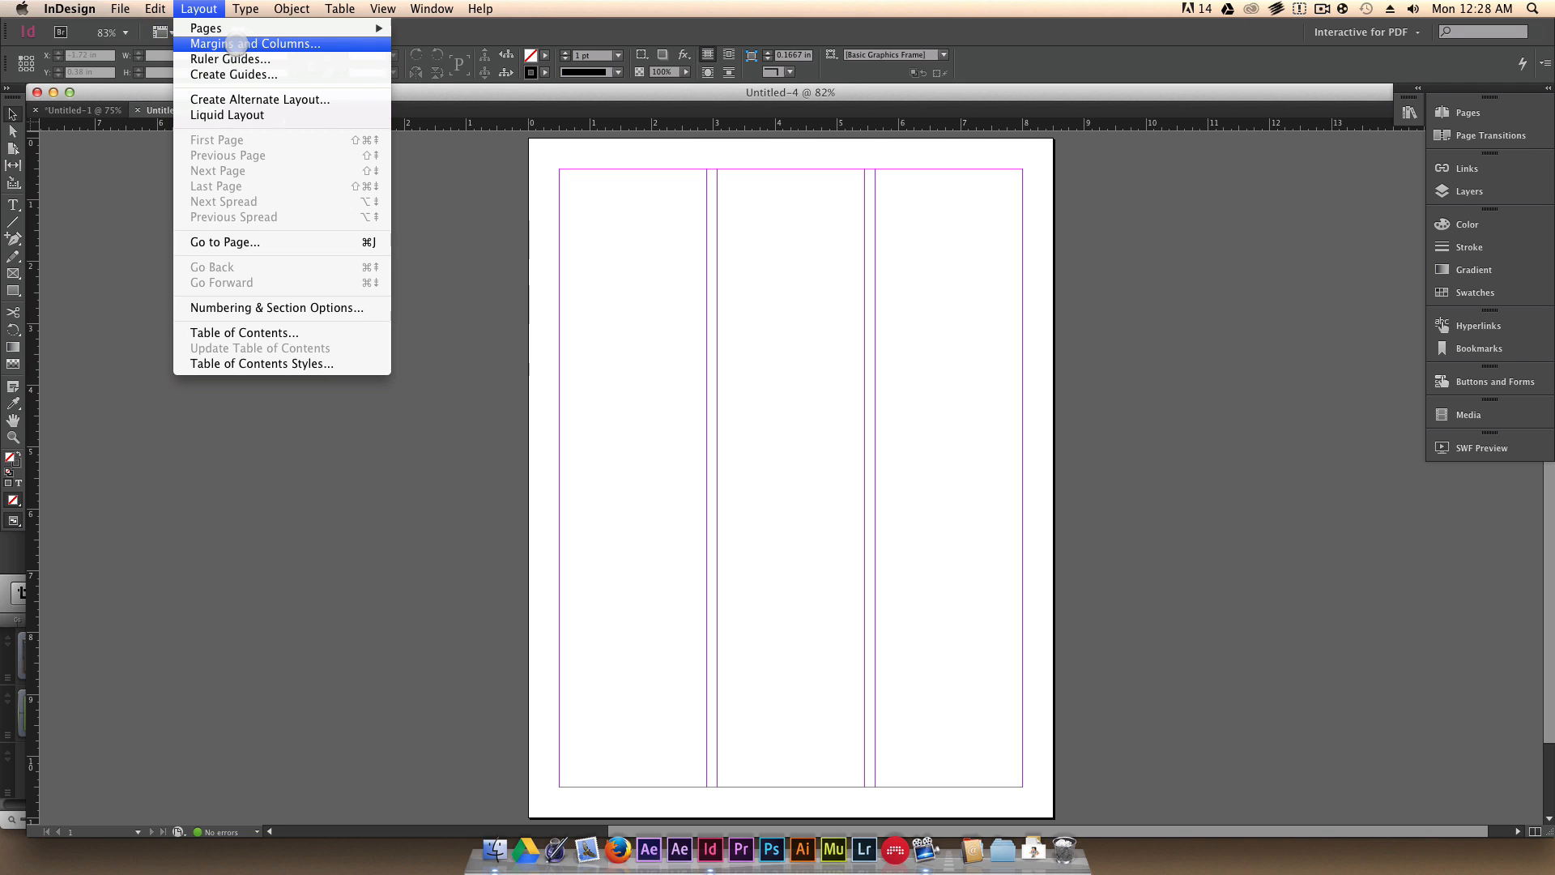
click(235, 44)
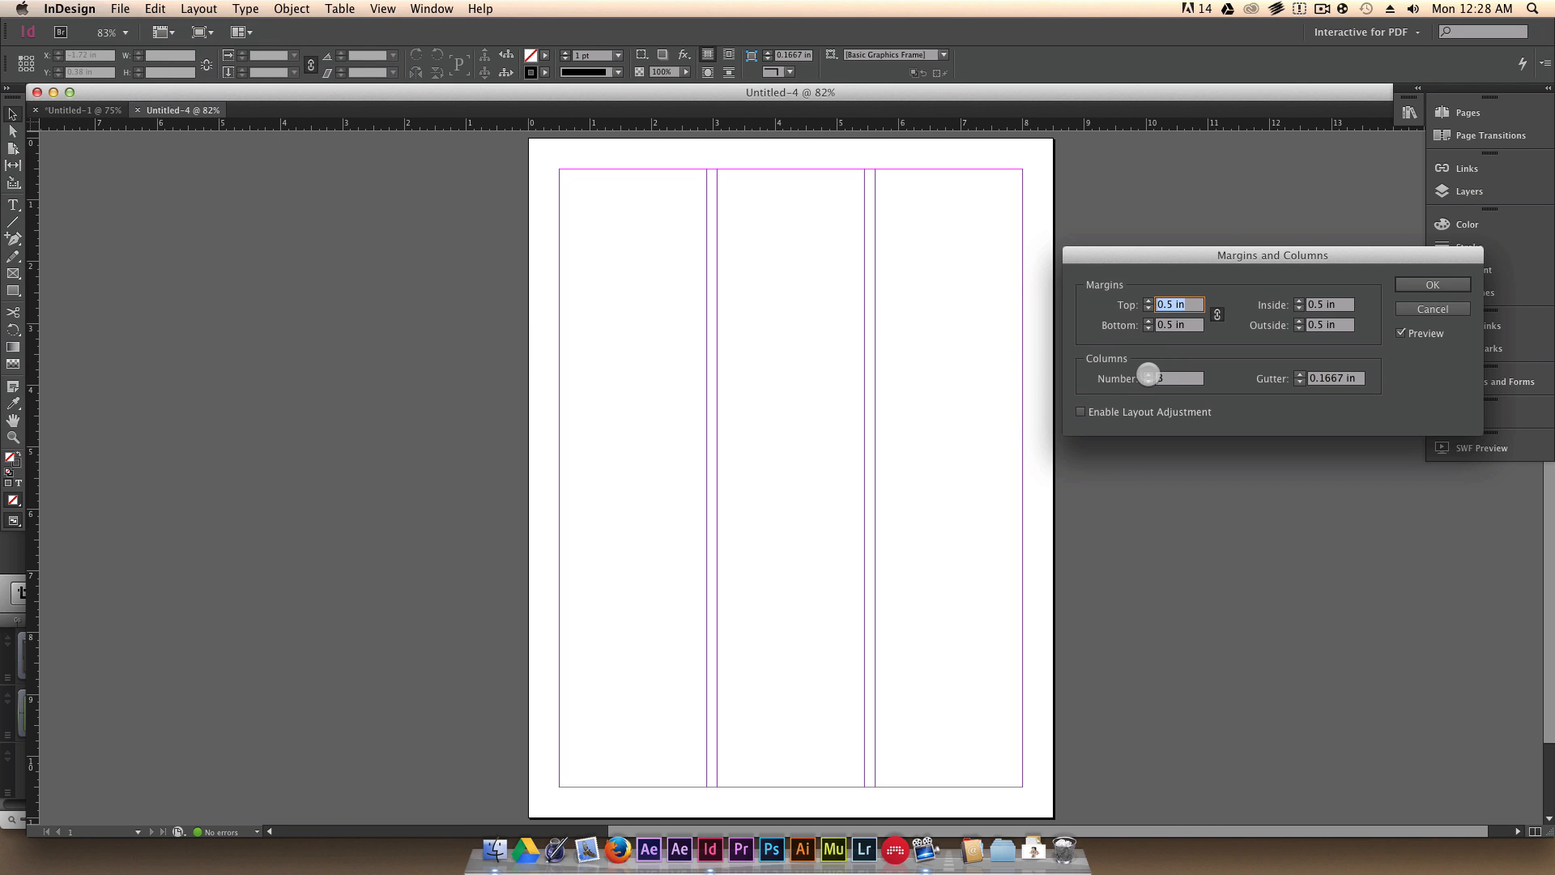
click(1149, 374)
click(1148, 381)
click(1148, 374)
click(1148, 381)
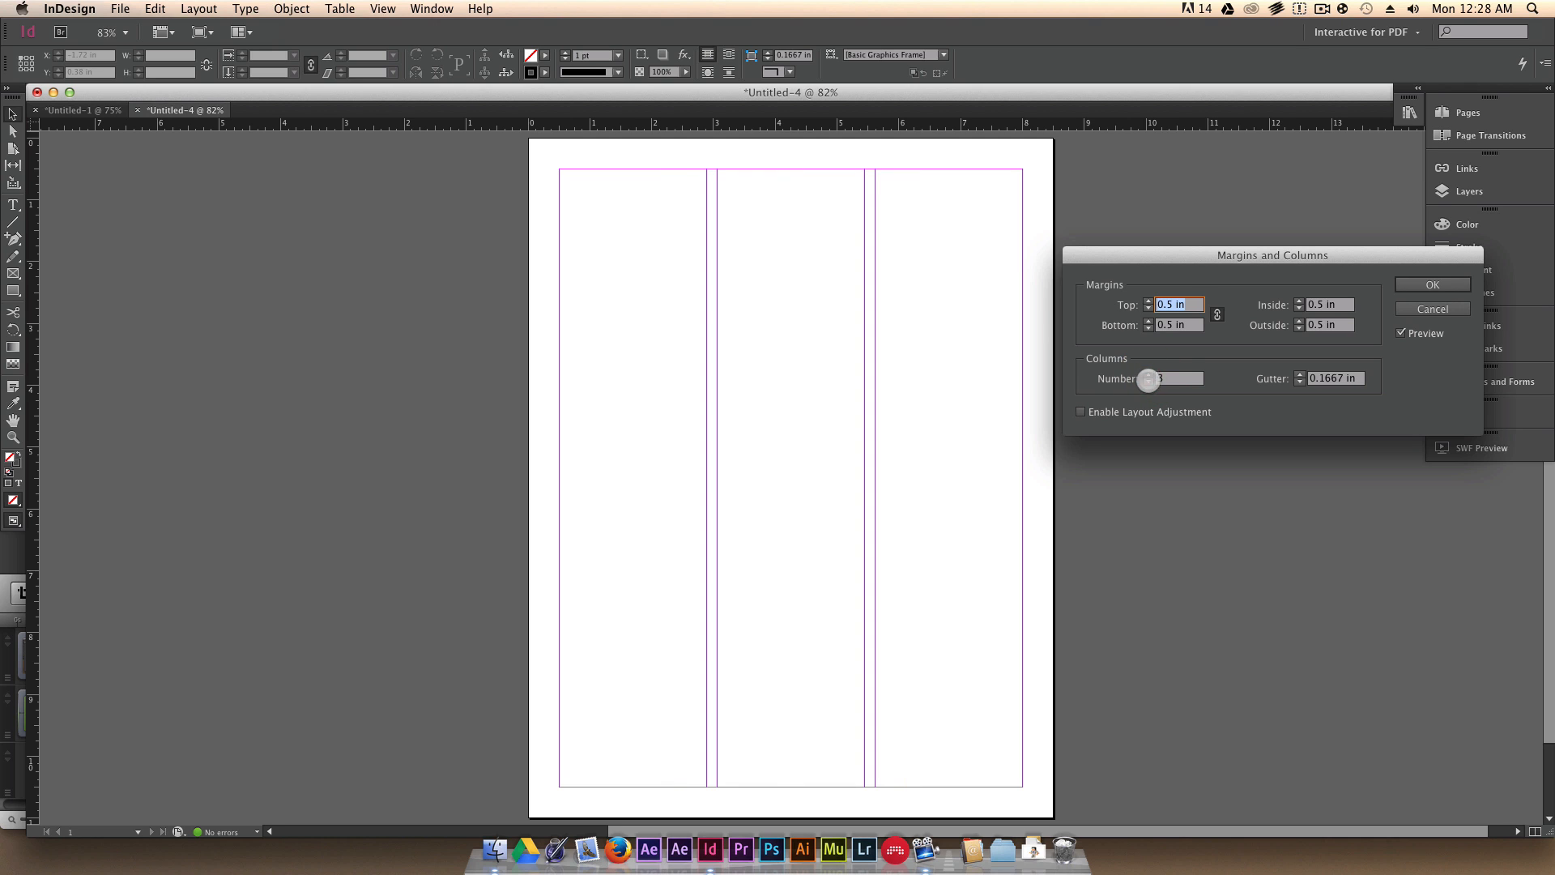
click(1148, 307)
click(1149, 301)
click(1421, 285)
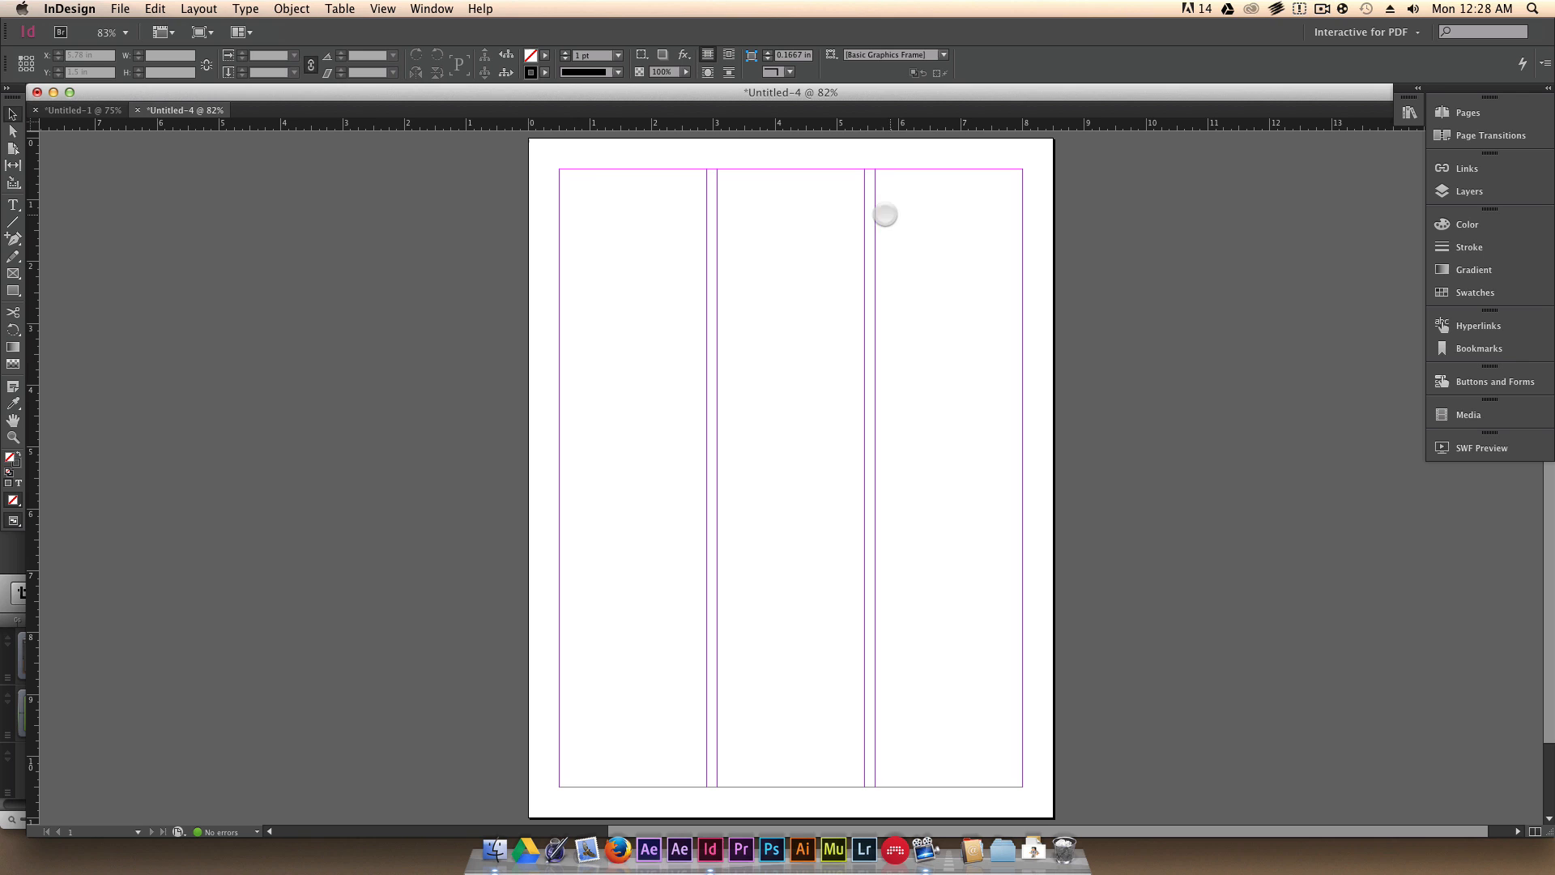
Step: Open Create Guides, fit the guides to the margins after trying the Page option, and set three guide columns
click(200, 8)
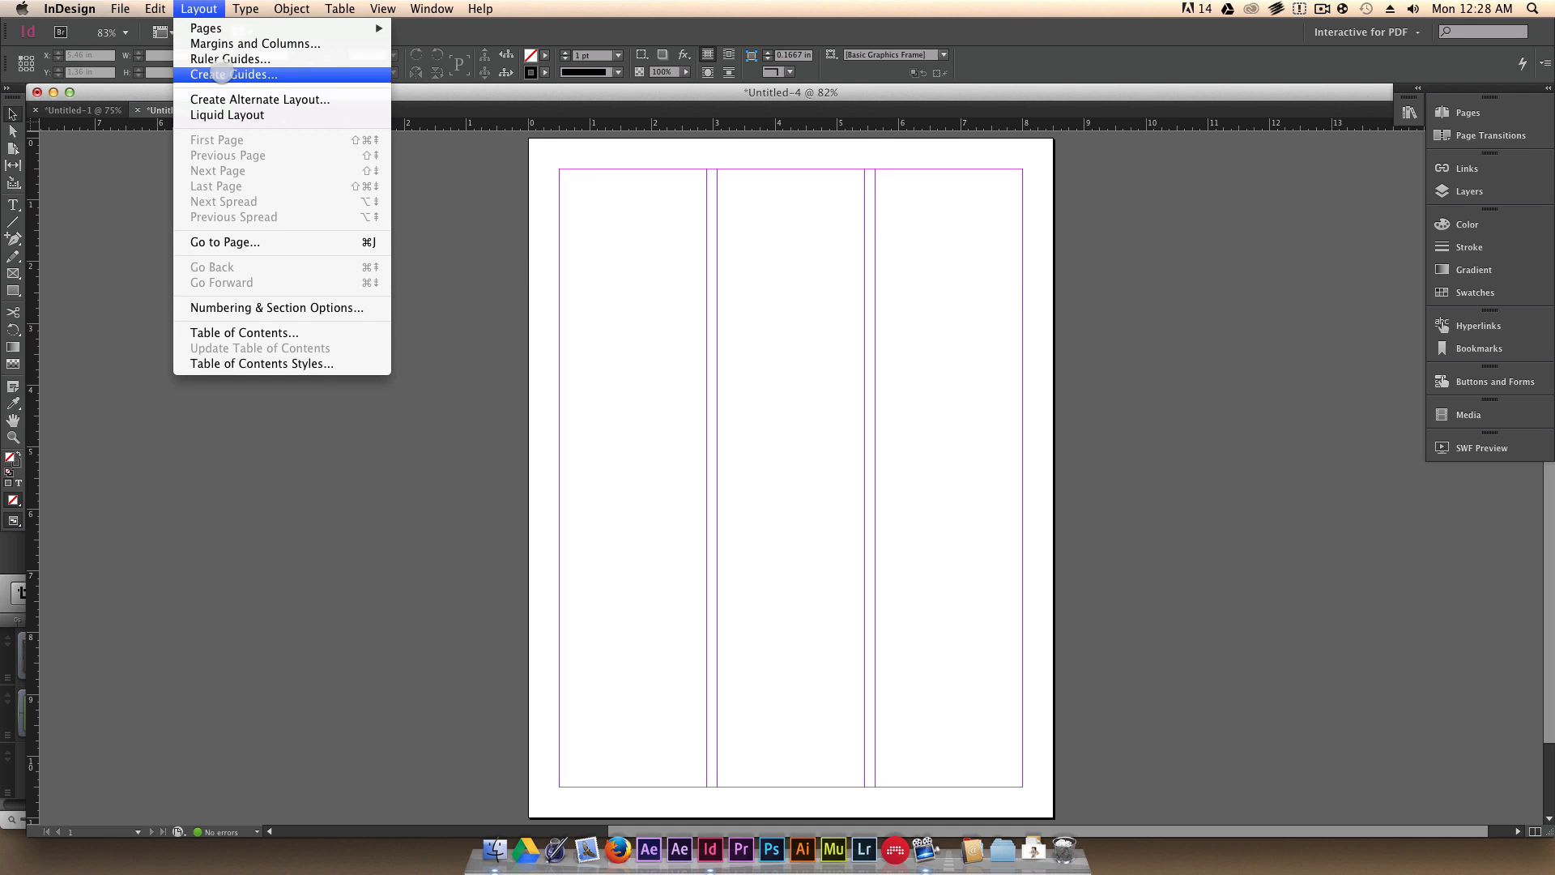
click(221, 74)
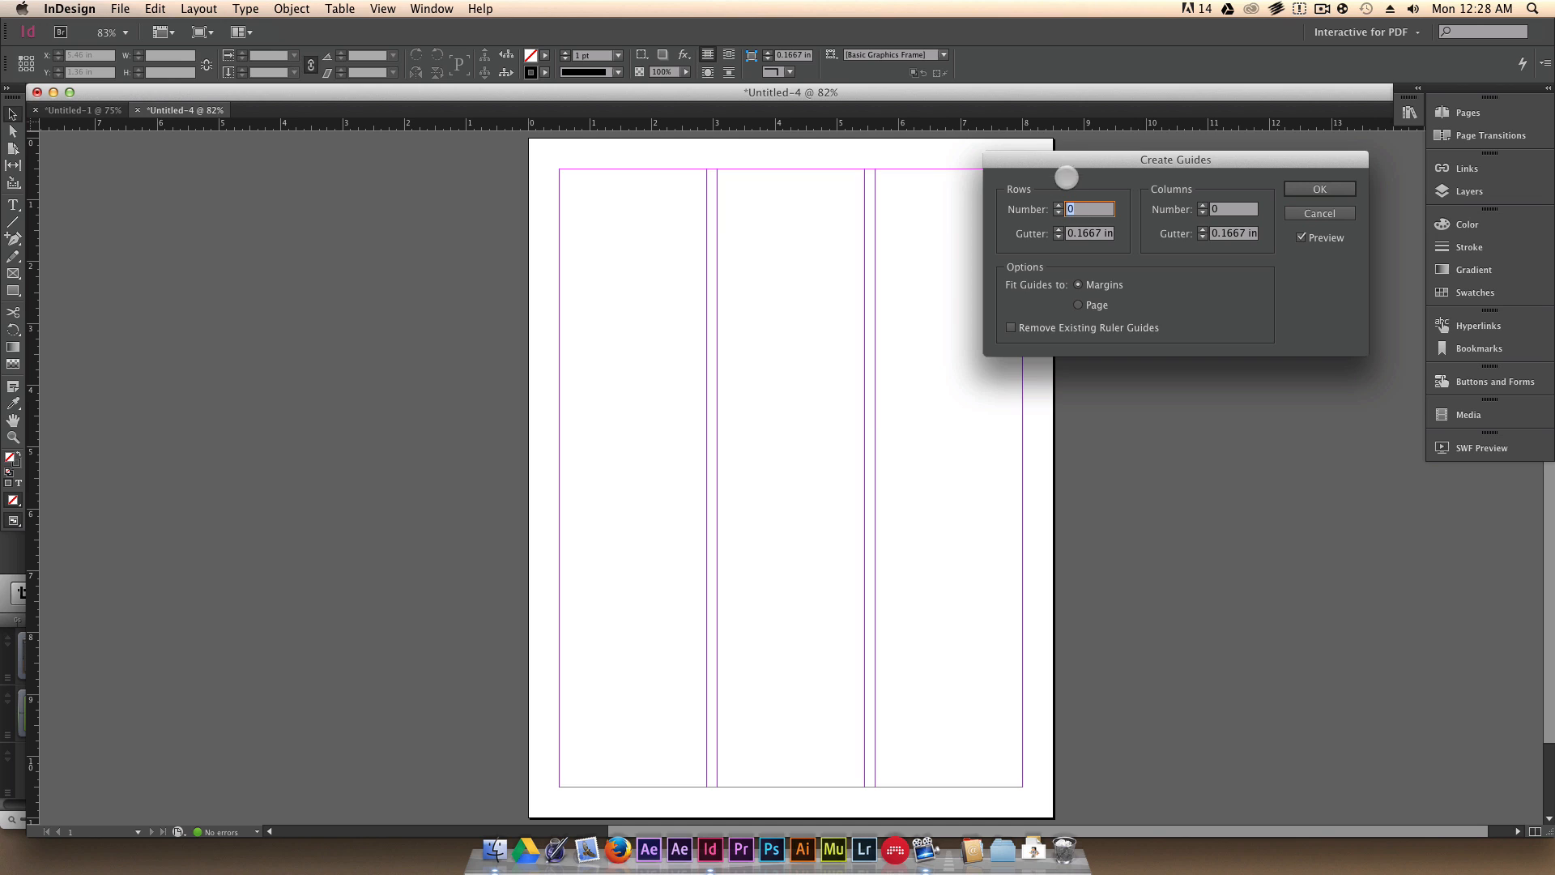
drag(1066, 177, 1131, 160)
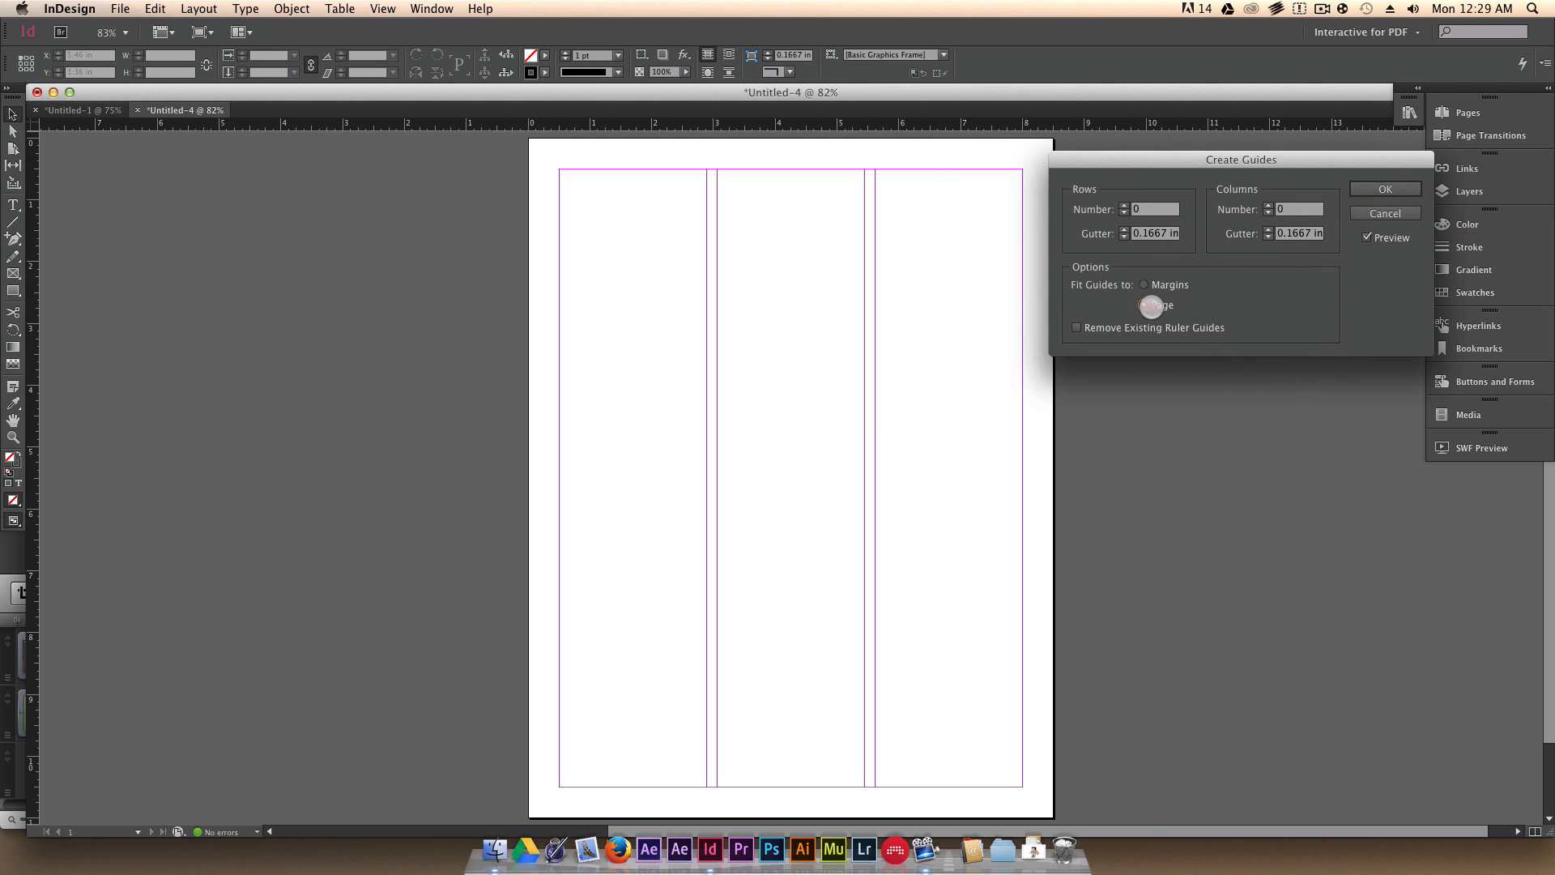
click(1147, 305)
click(1137, 304)
click(1149, 285)
click(1268, 208)
text(3)
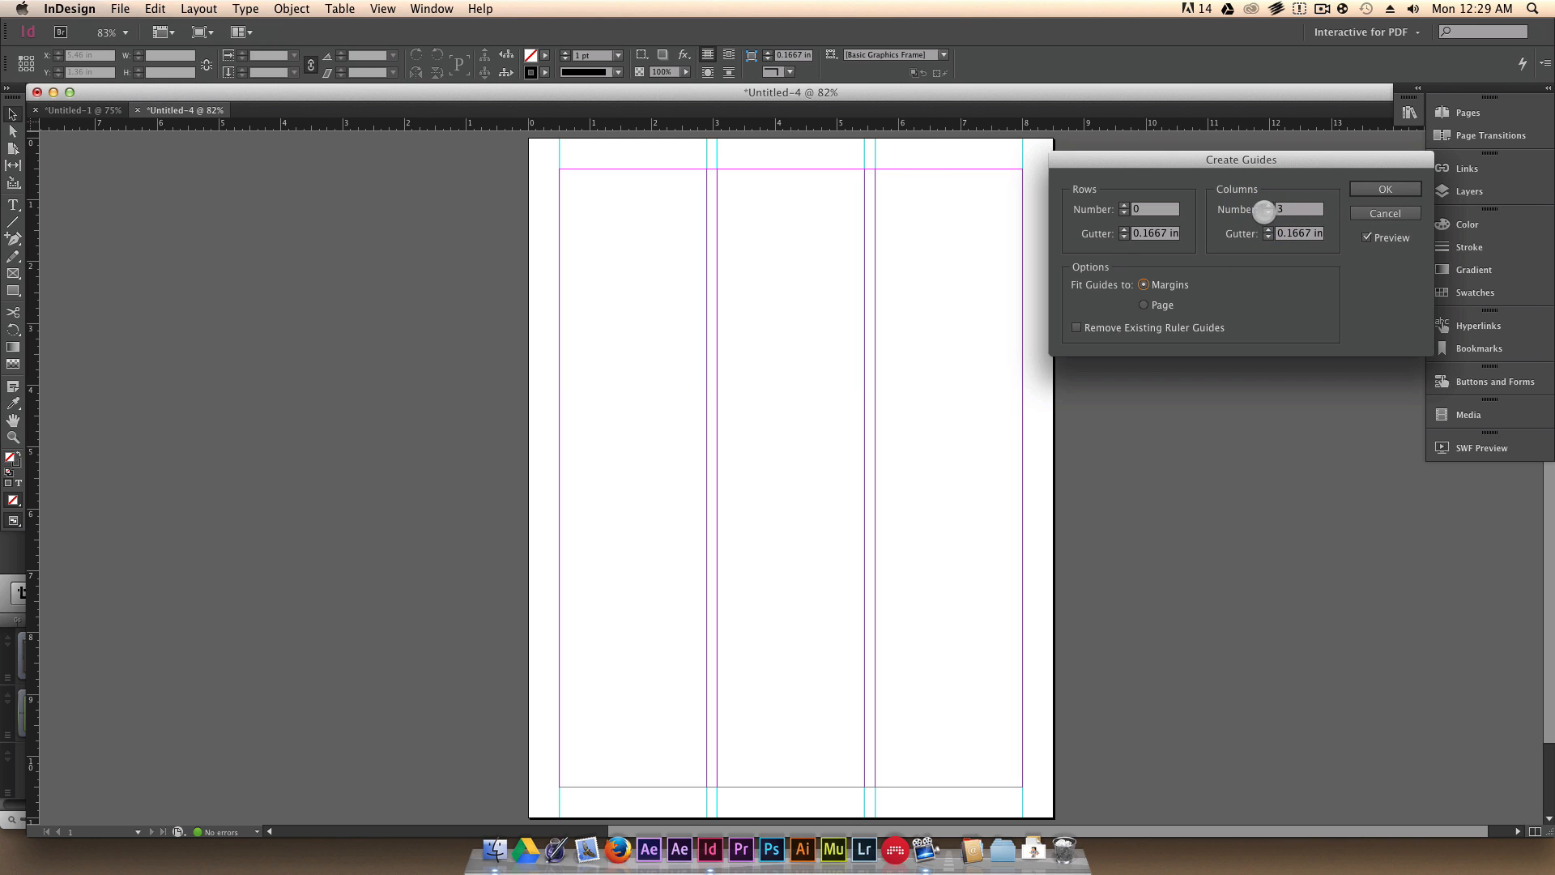
Step: Try five to nine guide columns against the three page columns, returning to six
click(1267, 206)
click(1268, 206)
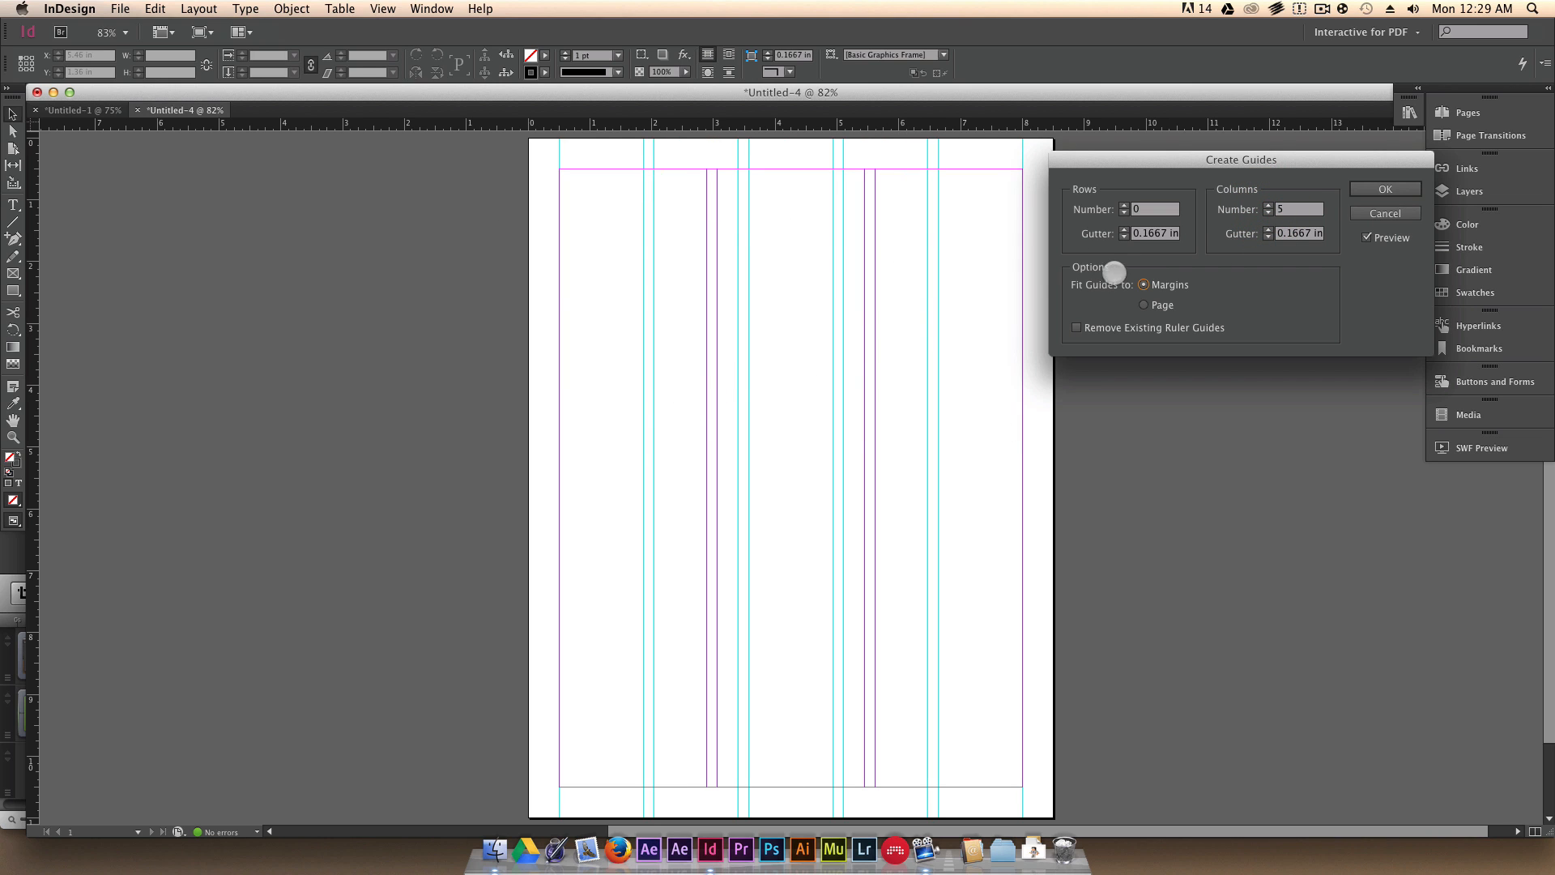
click(1268, 206)
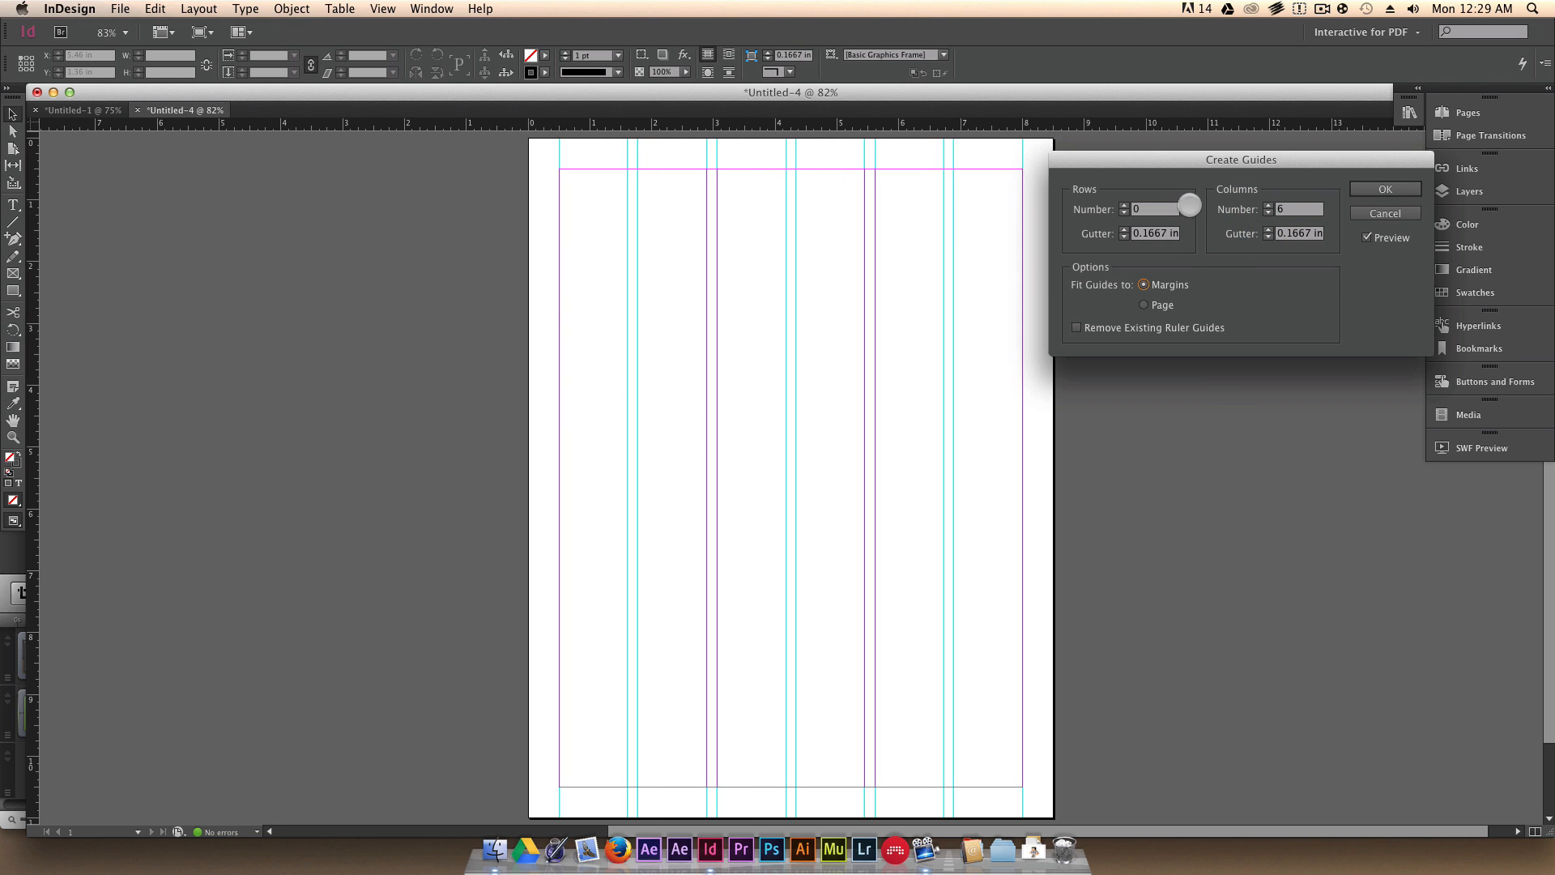
click(1268, 206)
click(1268, 206)
click(1268, 207)
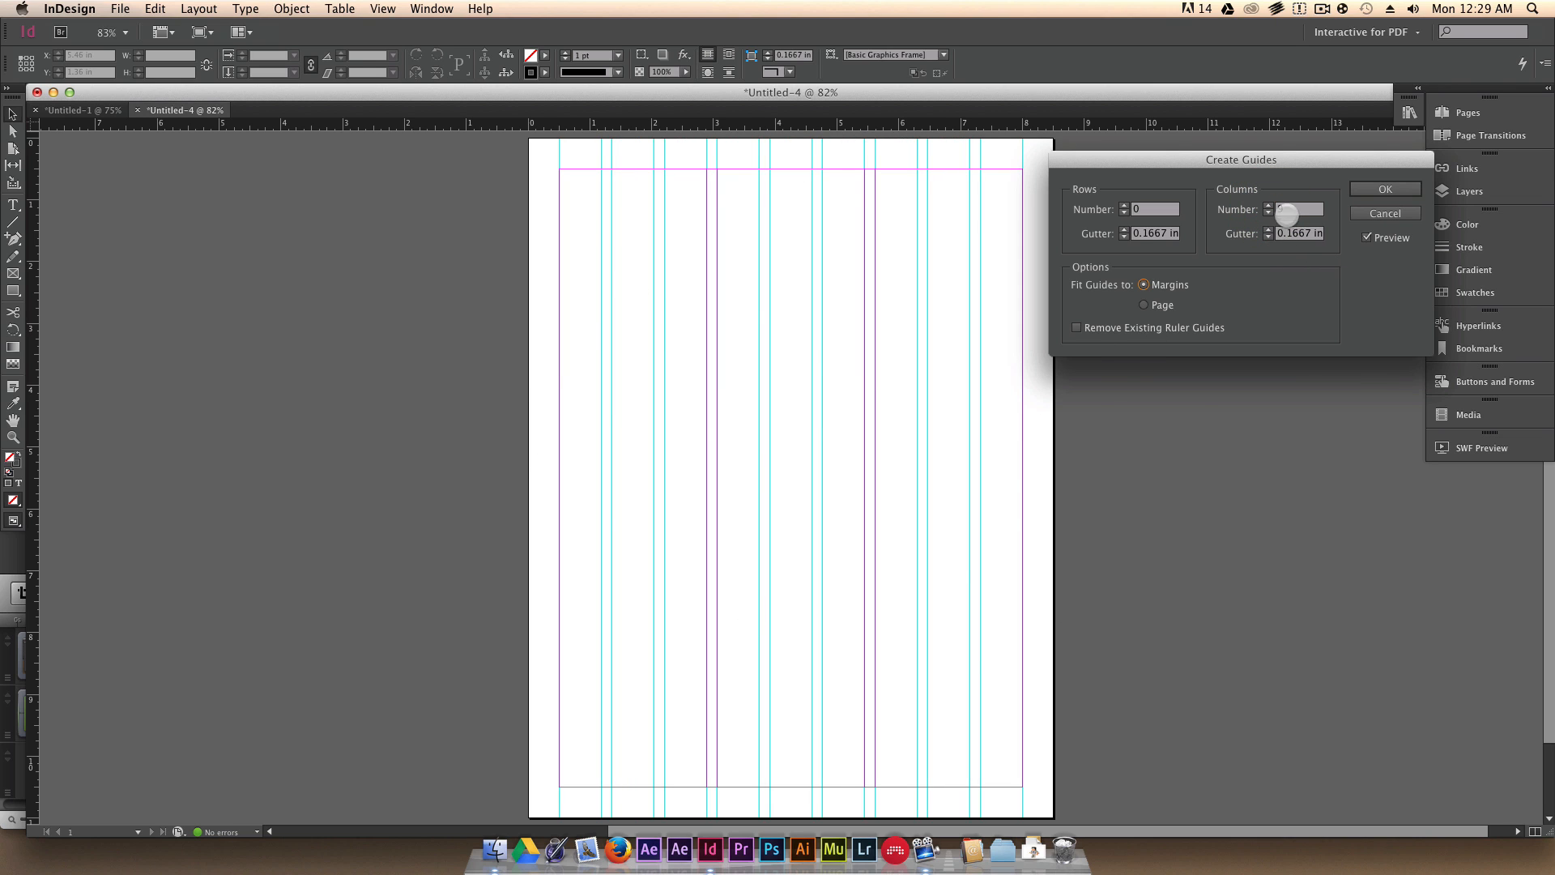
click(1268, 212)
click(1268, 212)
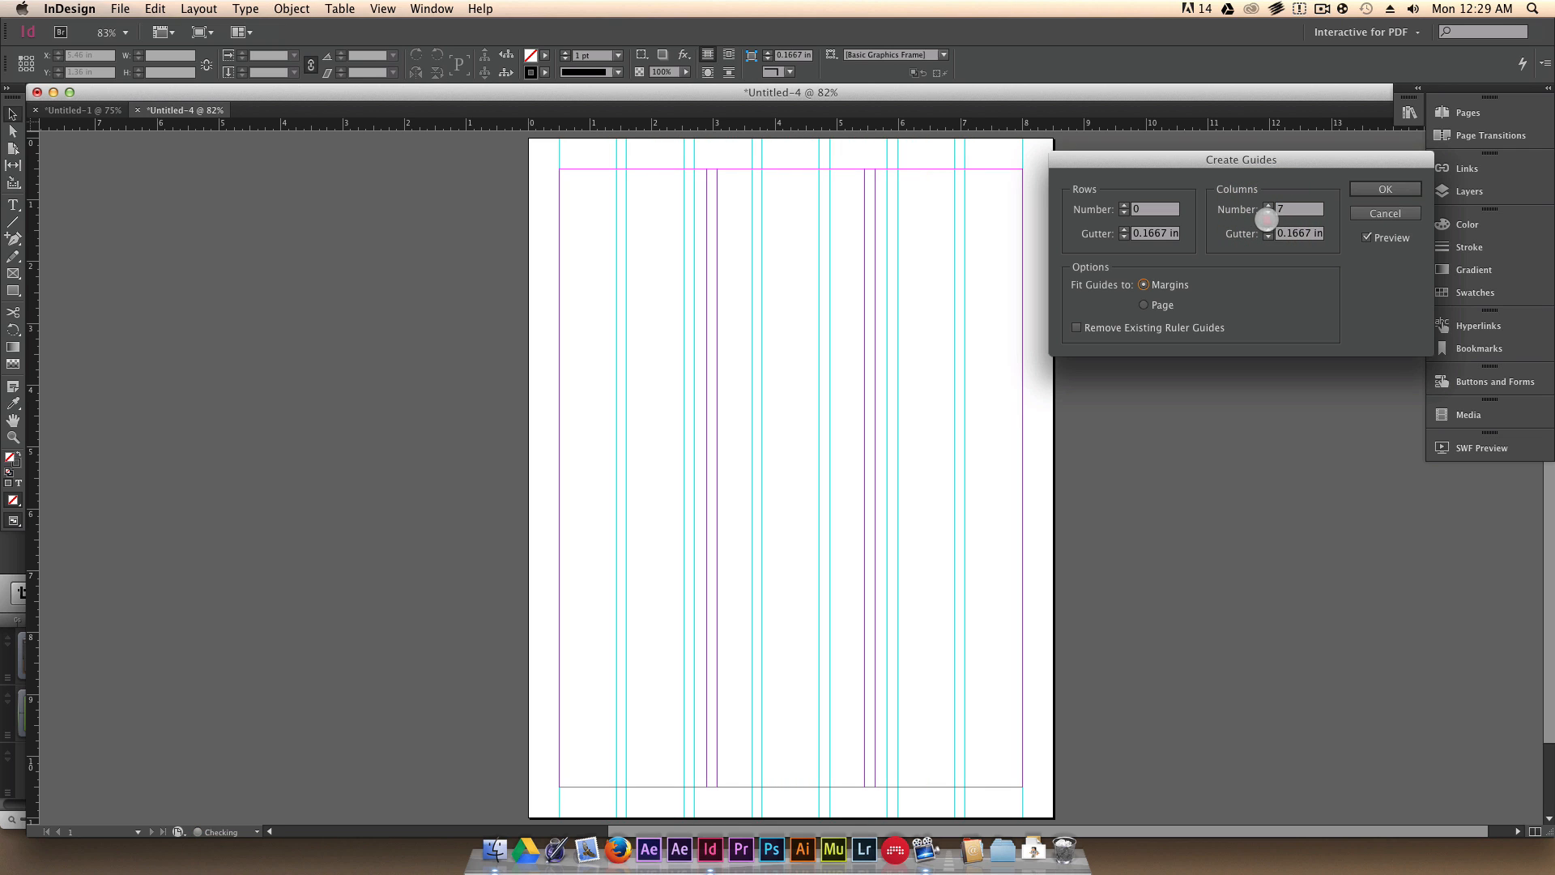
click(1269, 212)
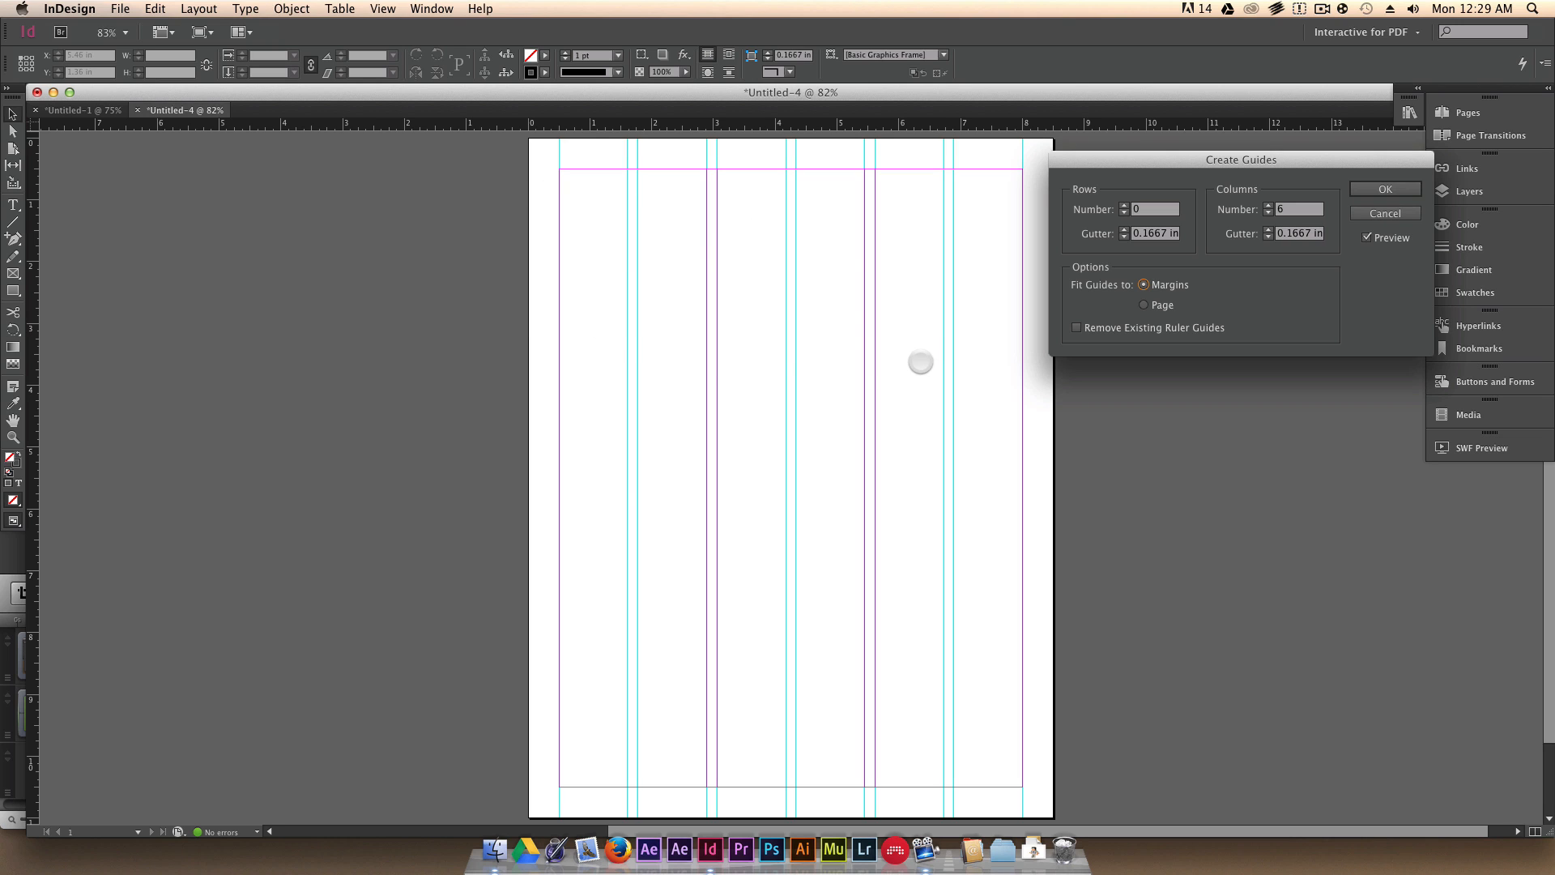
Step: Try 8, 11 and 12 guide columns, and set the number of guide columns to 9
click(1268, 204)
click(1267, 204)
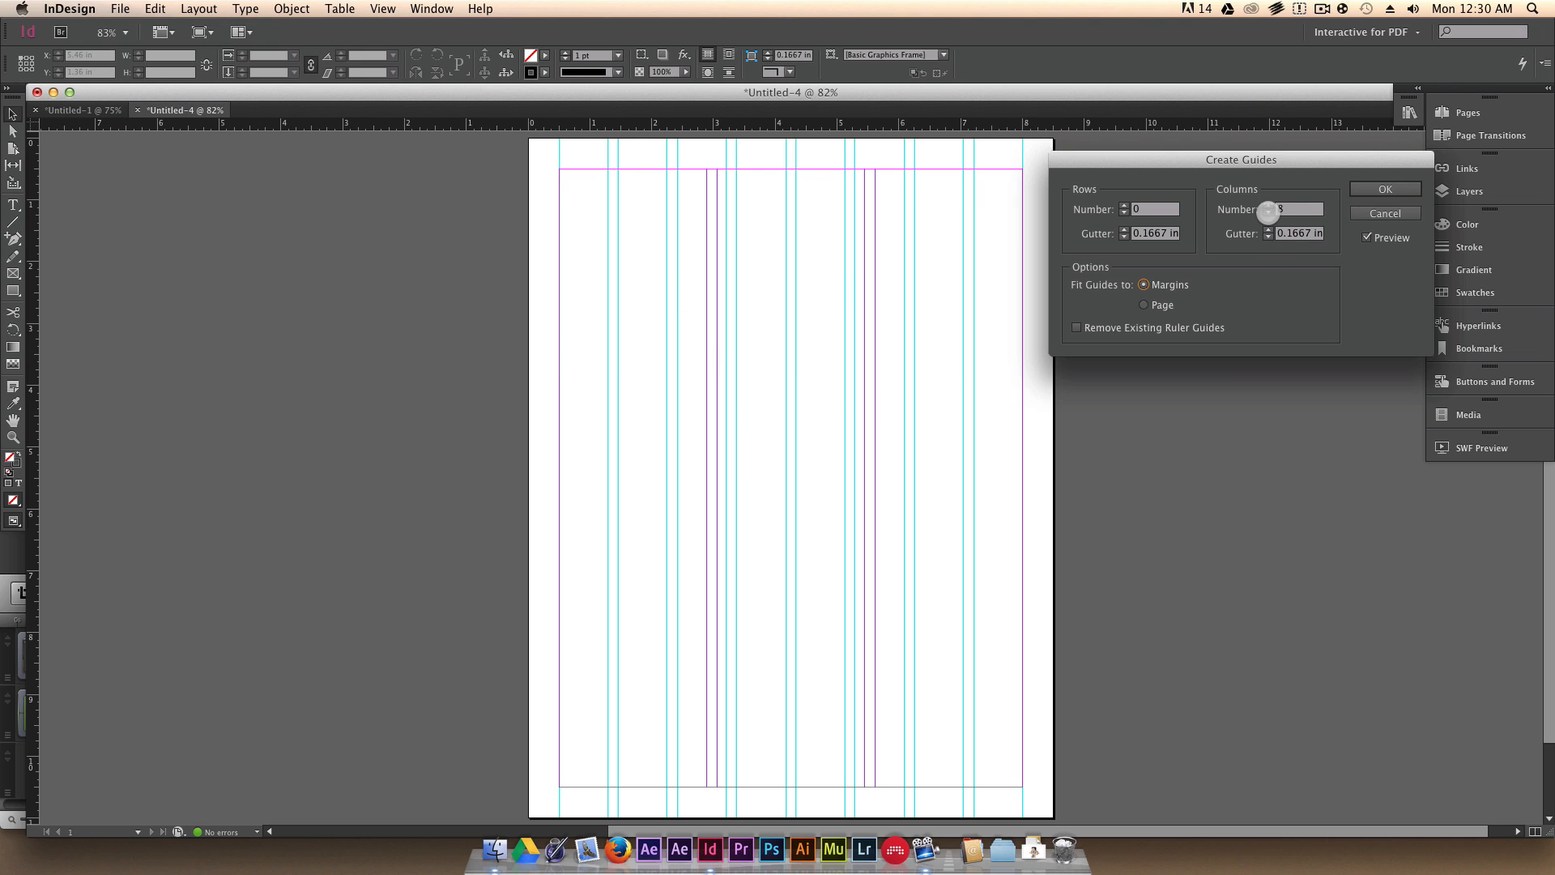
click(1268, 205)
click(1267, 205)
click(1268, 205)
click(1268, 205)
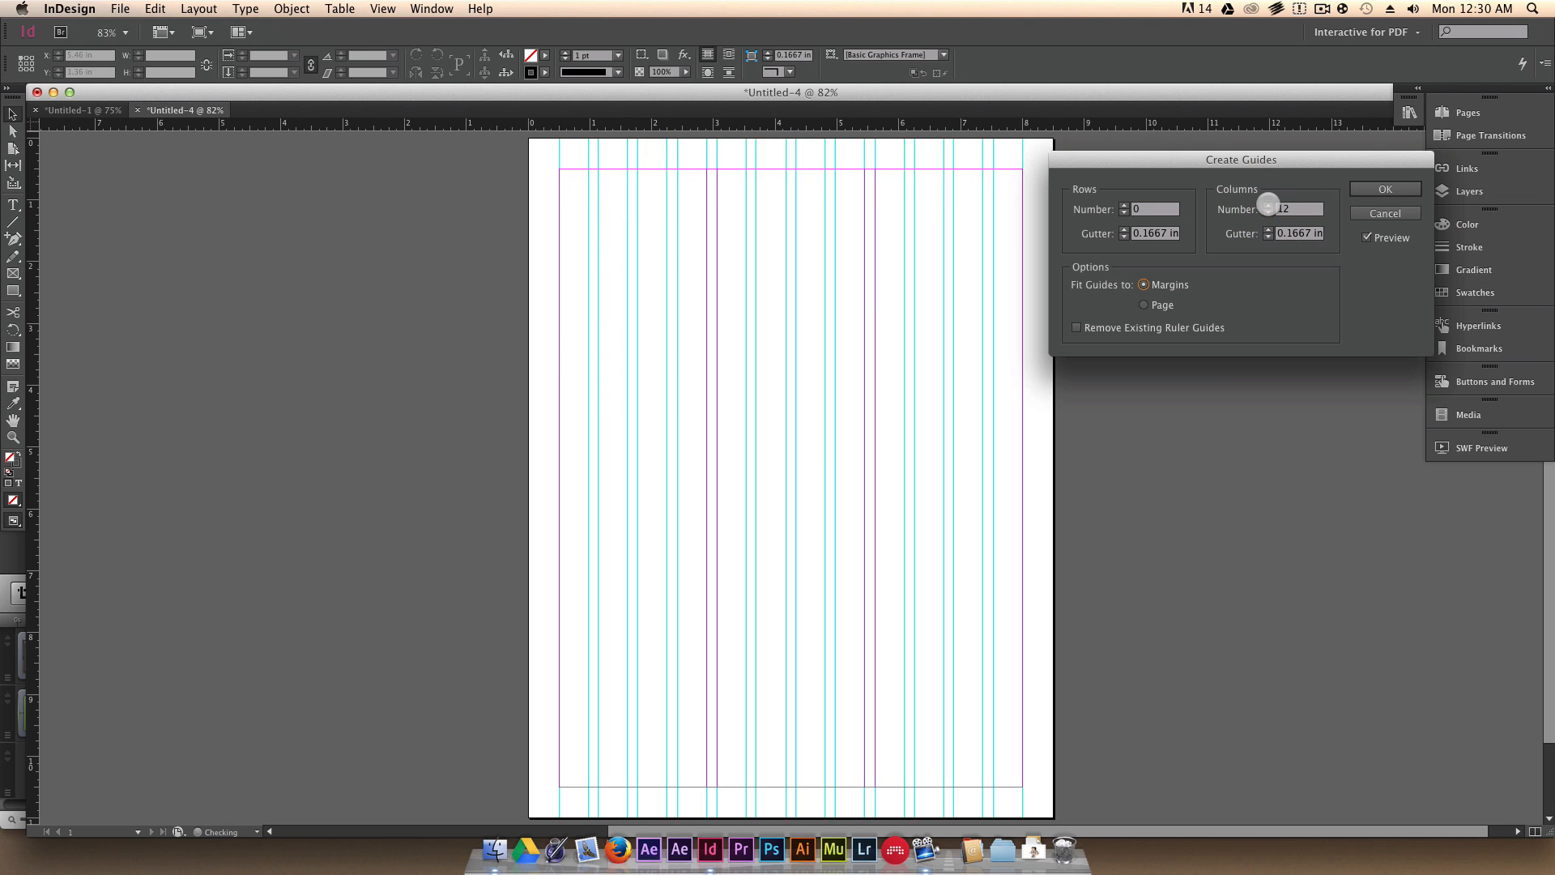
click(1267, 212)
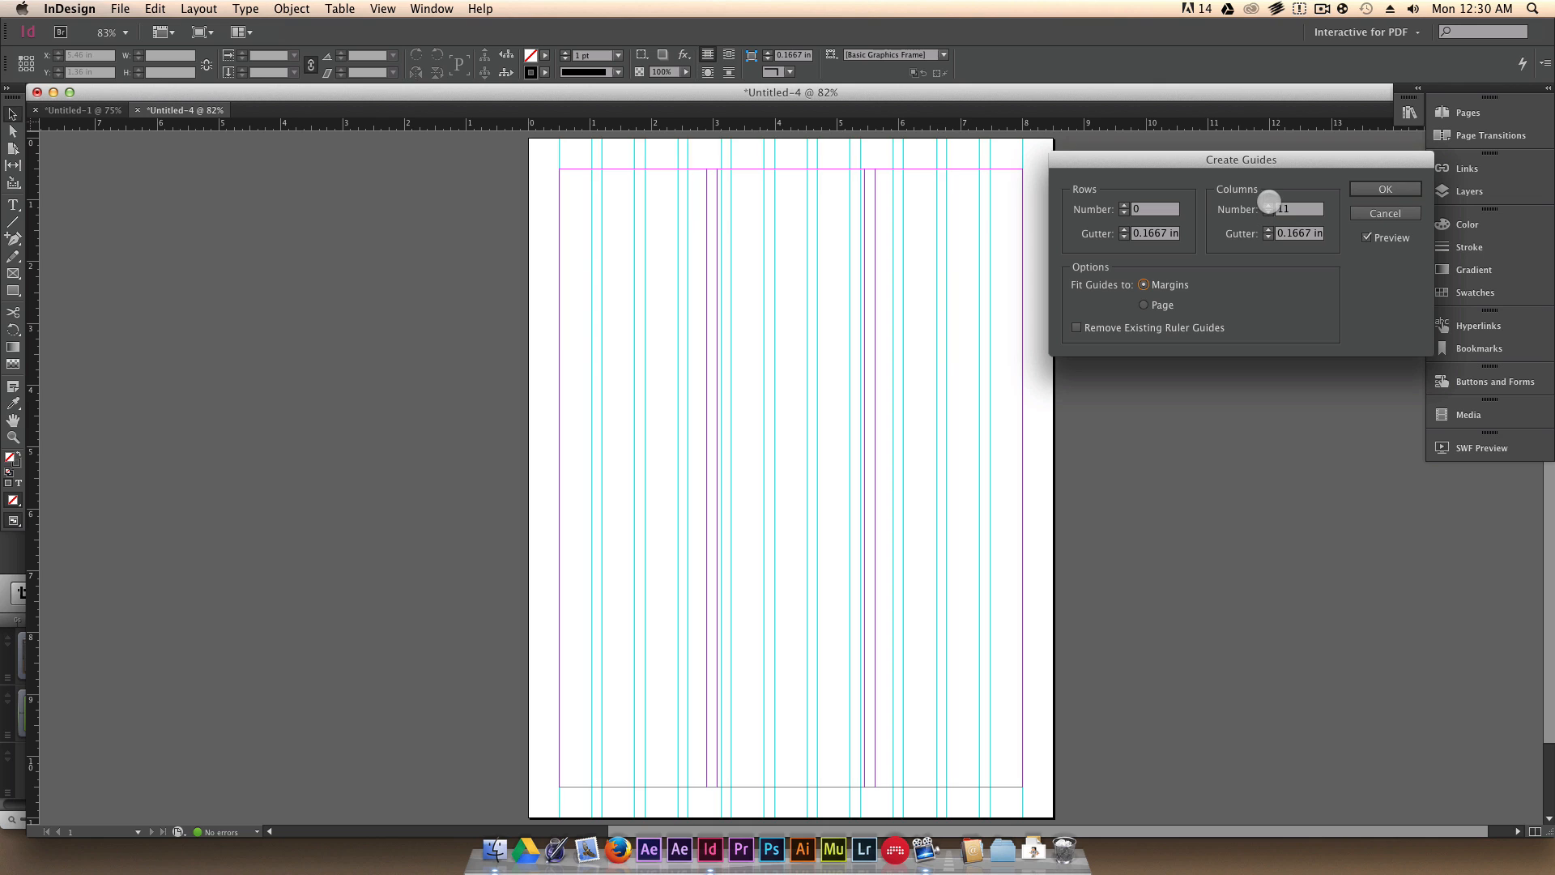
click(1267, 205)
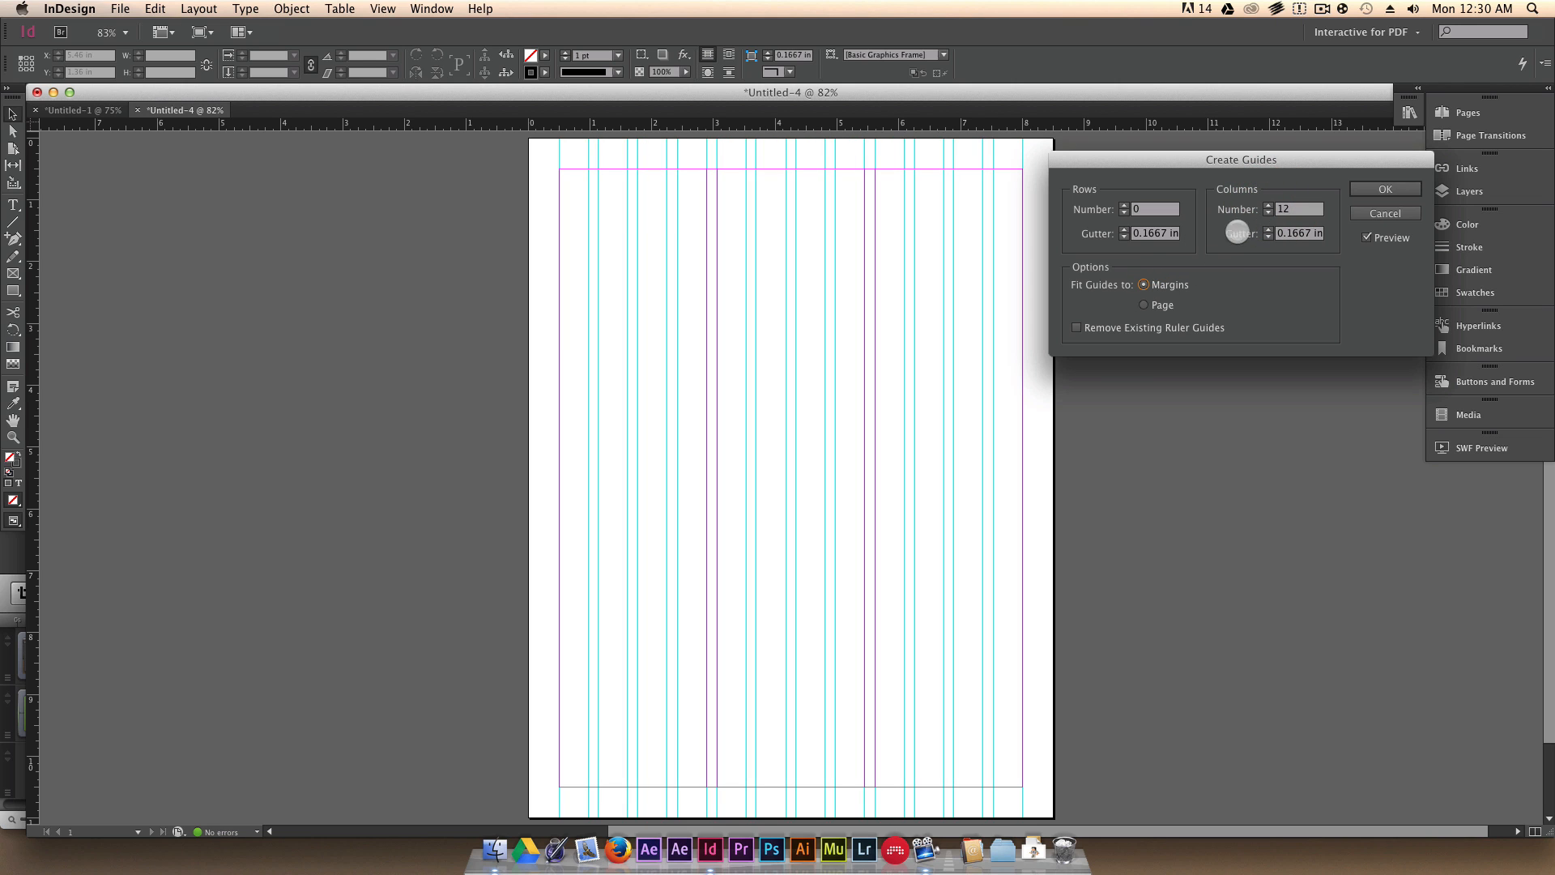
click(1267, 214)
click(1266, 214)
click(1266, 213)
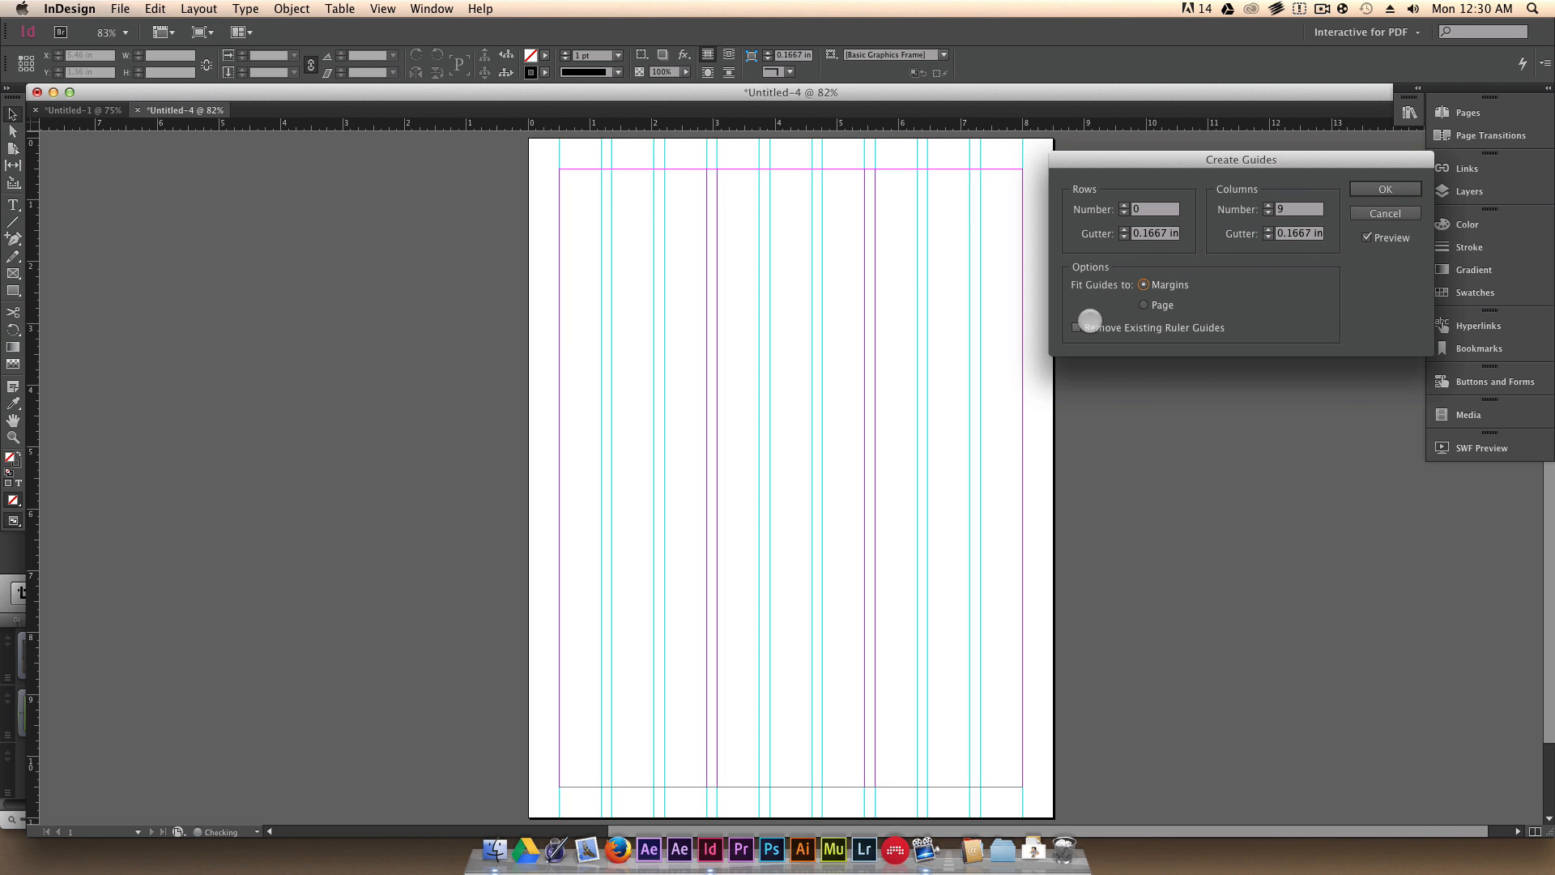
Step: Set the number of guide rows to 12 and create the guides
click(1123, 205)
click(1124, 205)
click(1123, 205)
click(1123, 205)
click(1123, 204)
click(1123, 205)
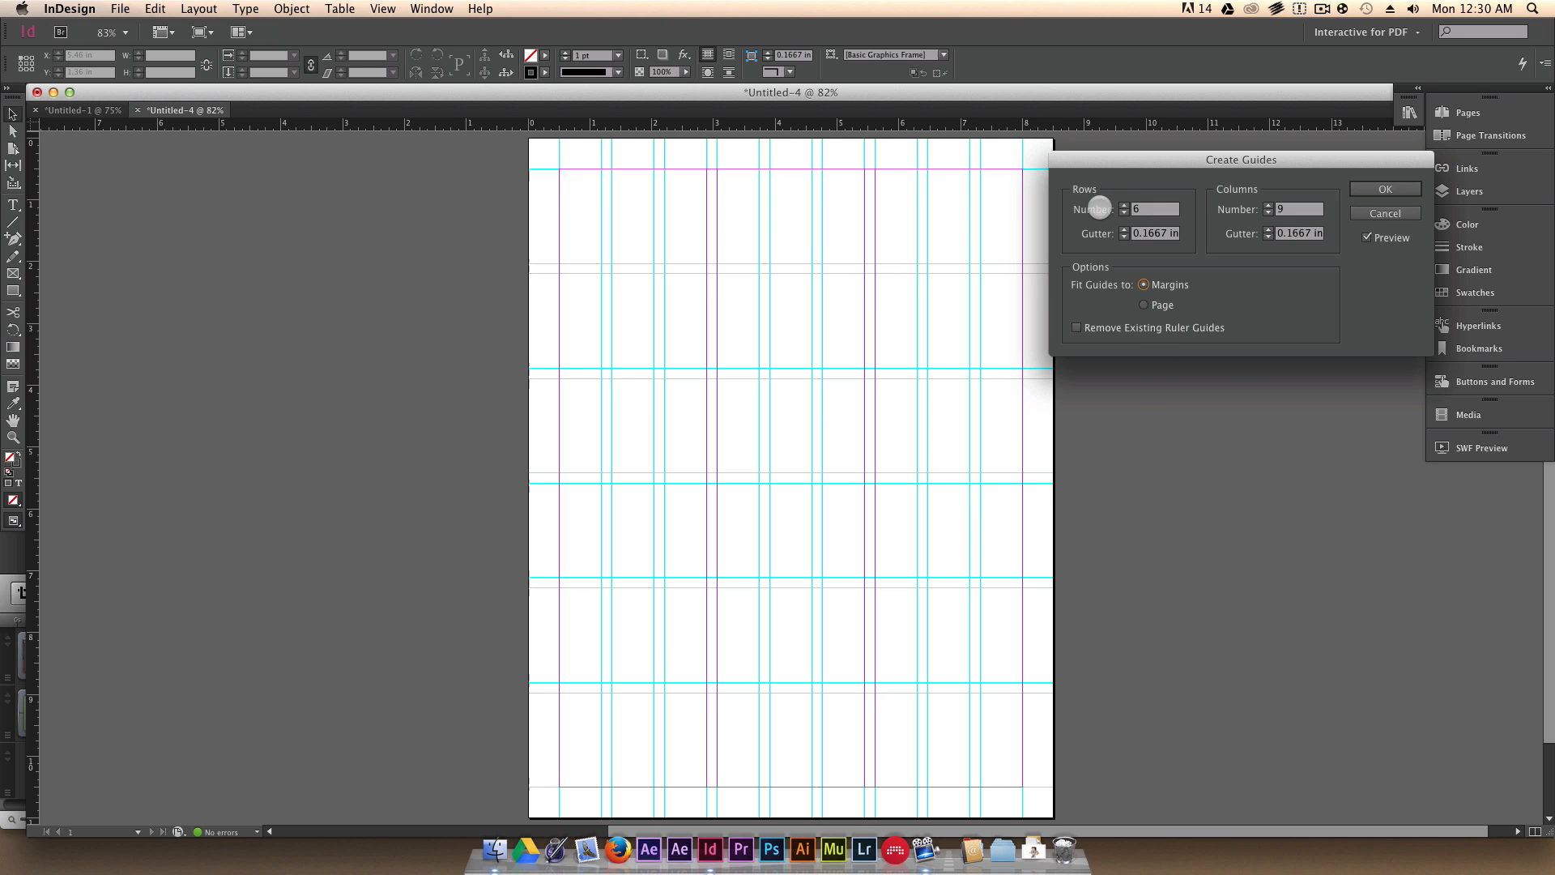
click(1124, 205)
click(1124, 205)
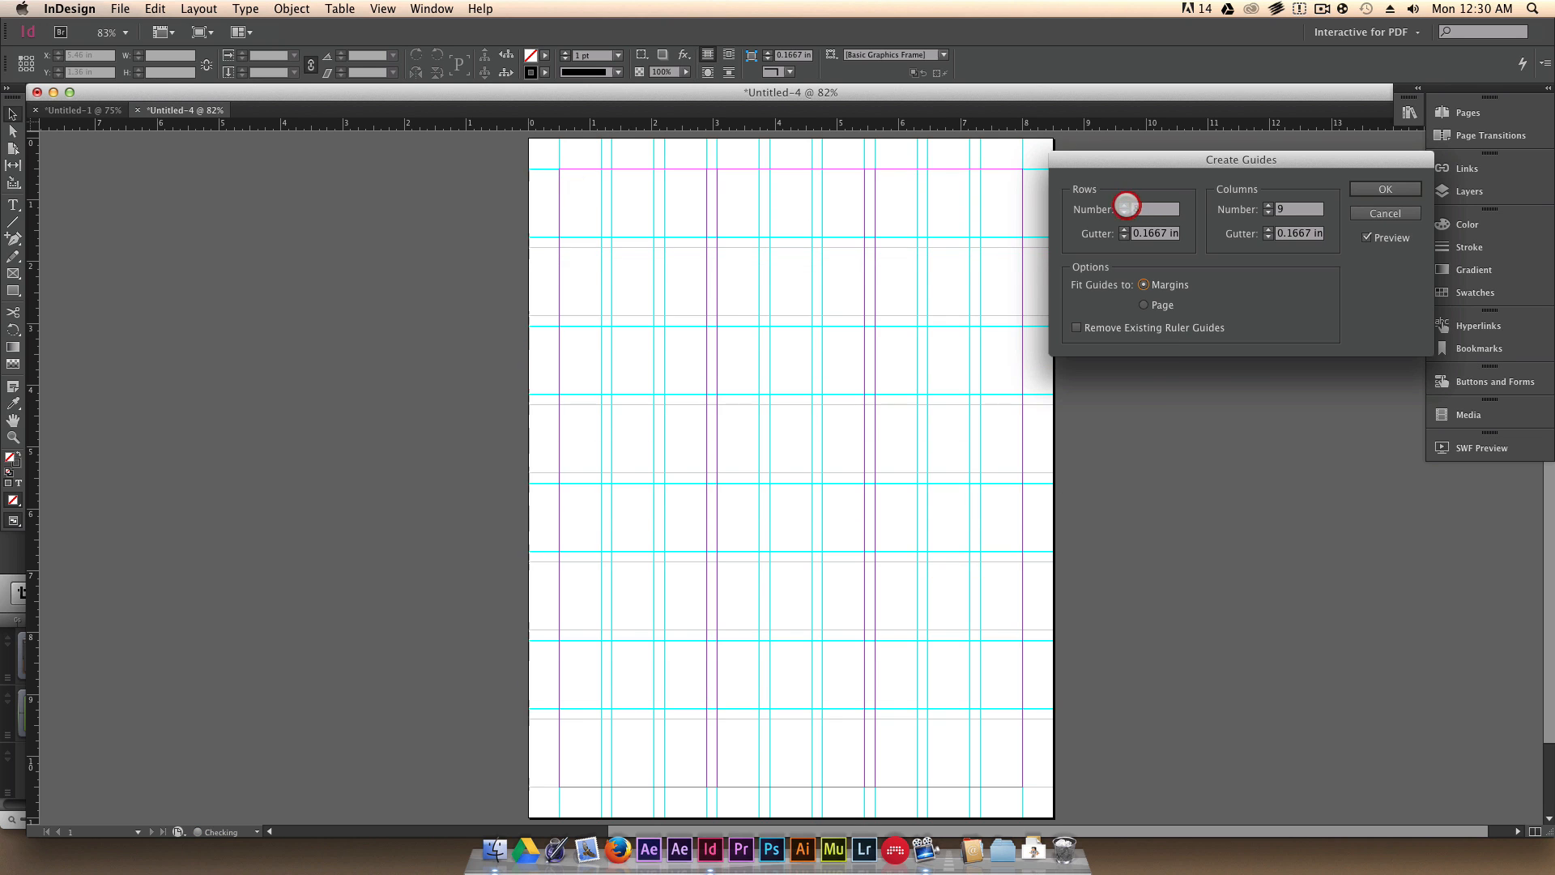
click(1124, 205)
click(1124, 205)
click(1124, 205)
click(1124, 205)
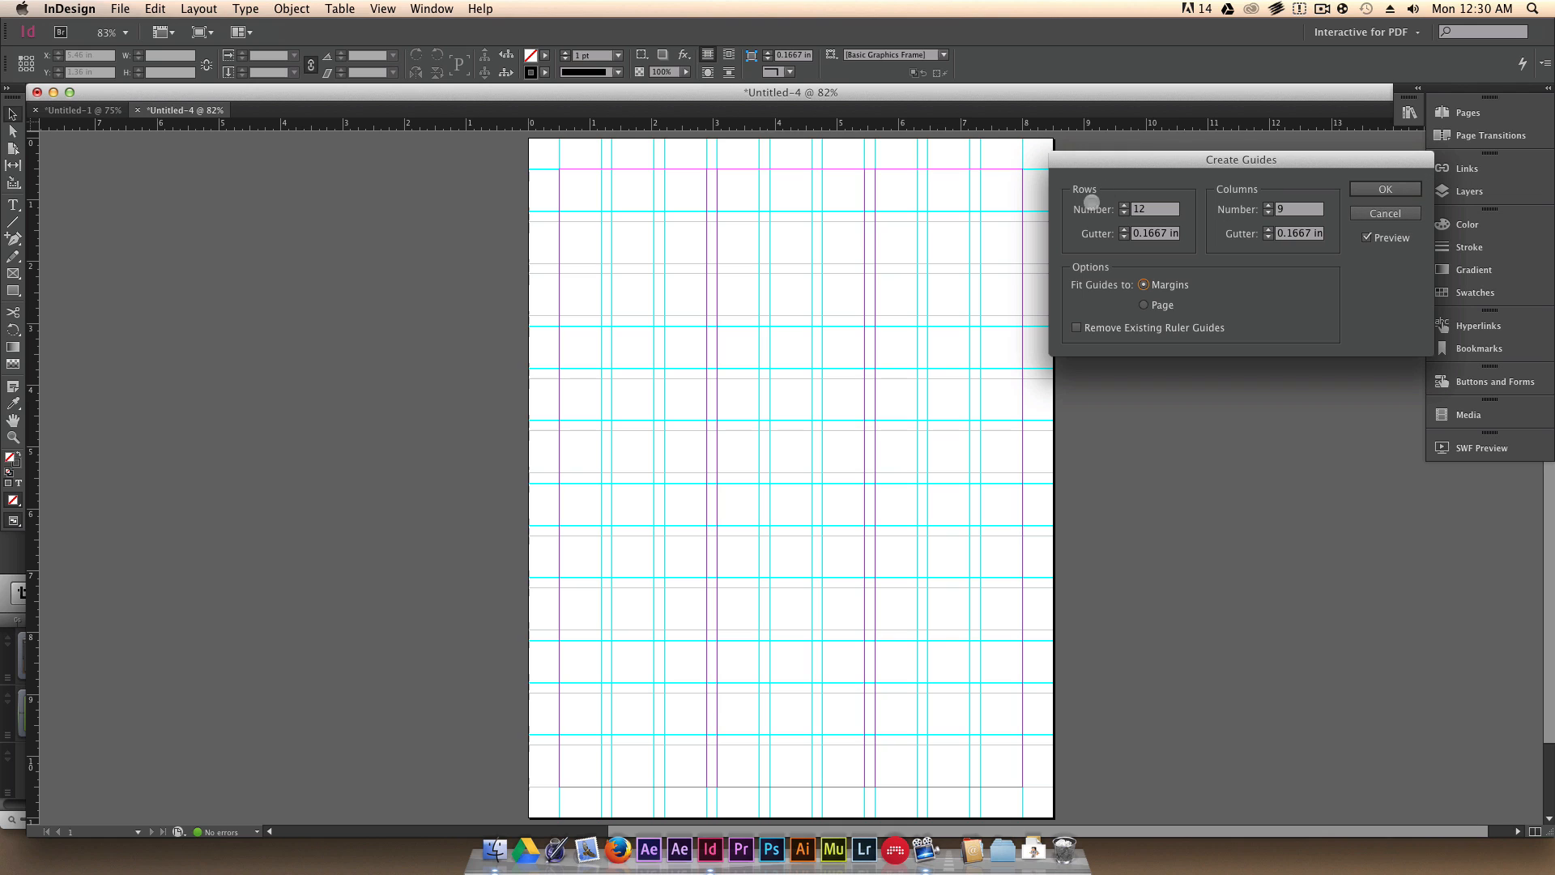
click(1383, 190)
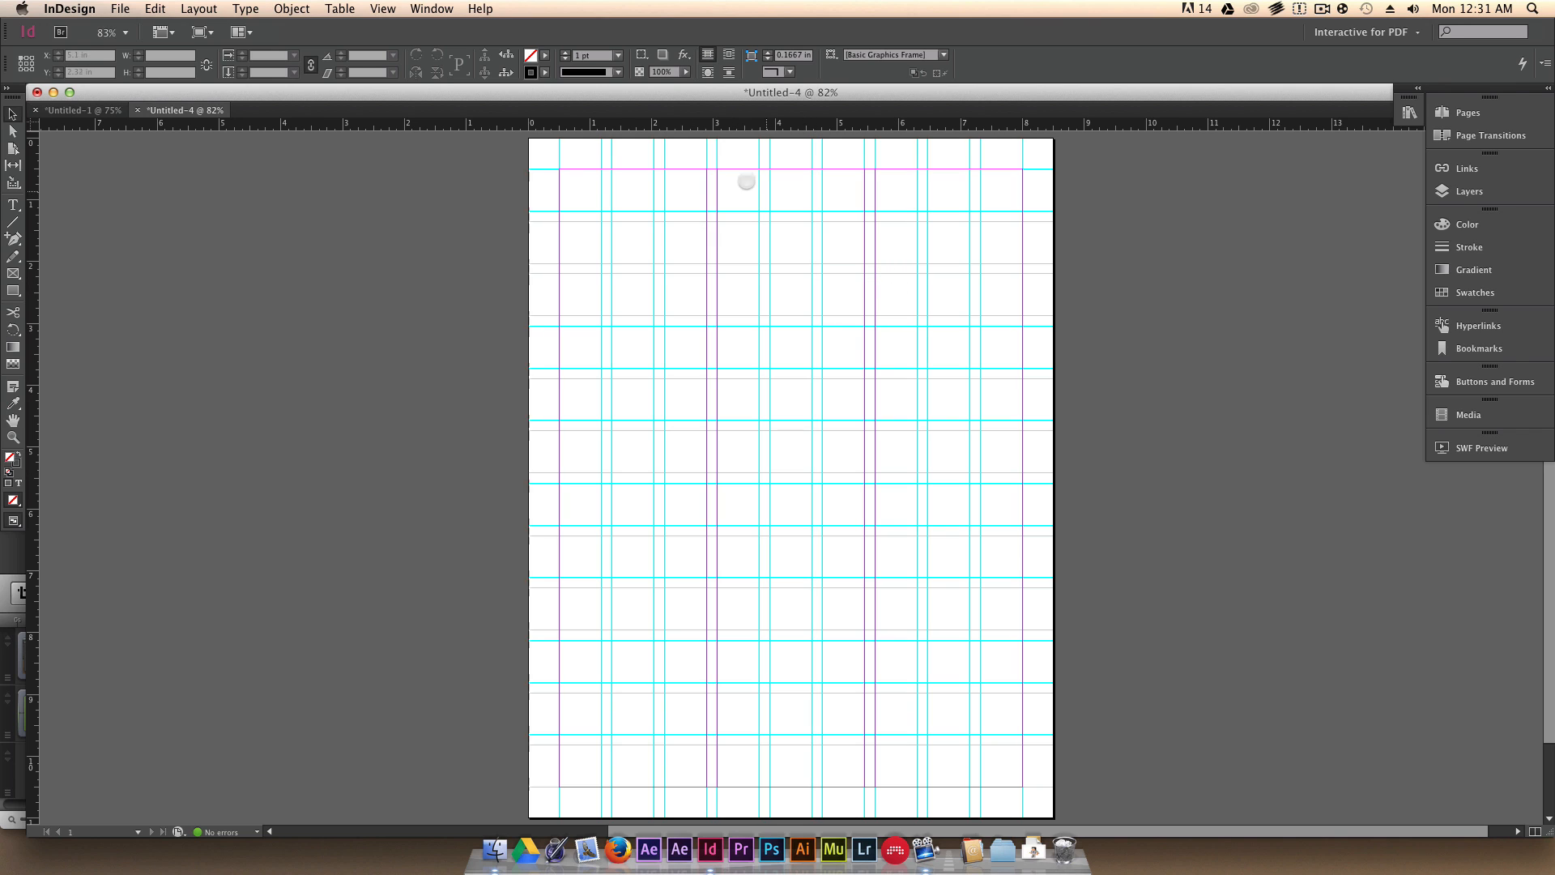
Step: Draw a rectangle frame about 8.5 × 3.72 in across the top of the page and fill it with C=100 M=0 Y=0 K=0
key(f)
drag(533, 152, 1058, 401)
click(544, 55)
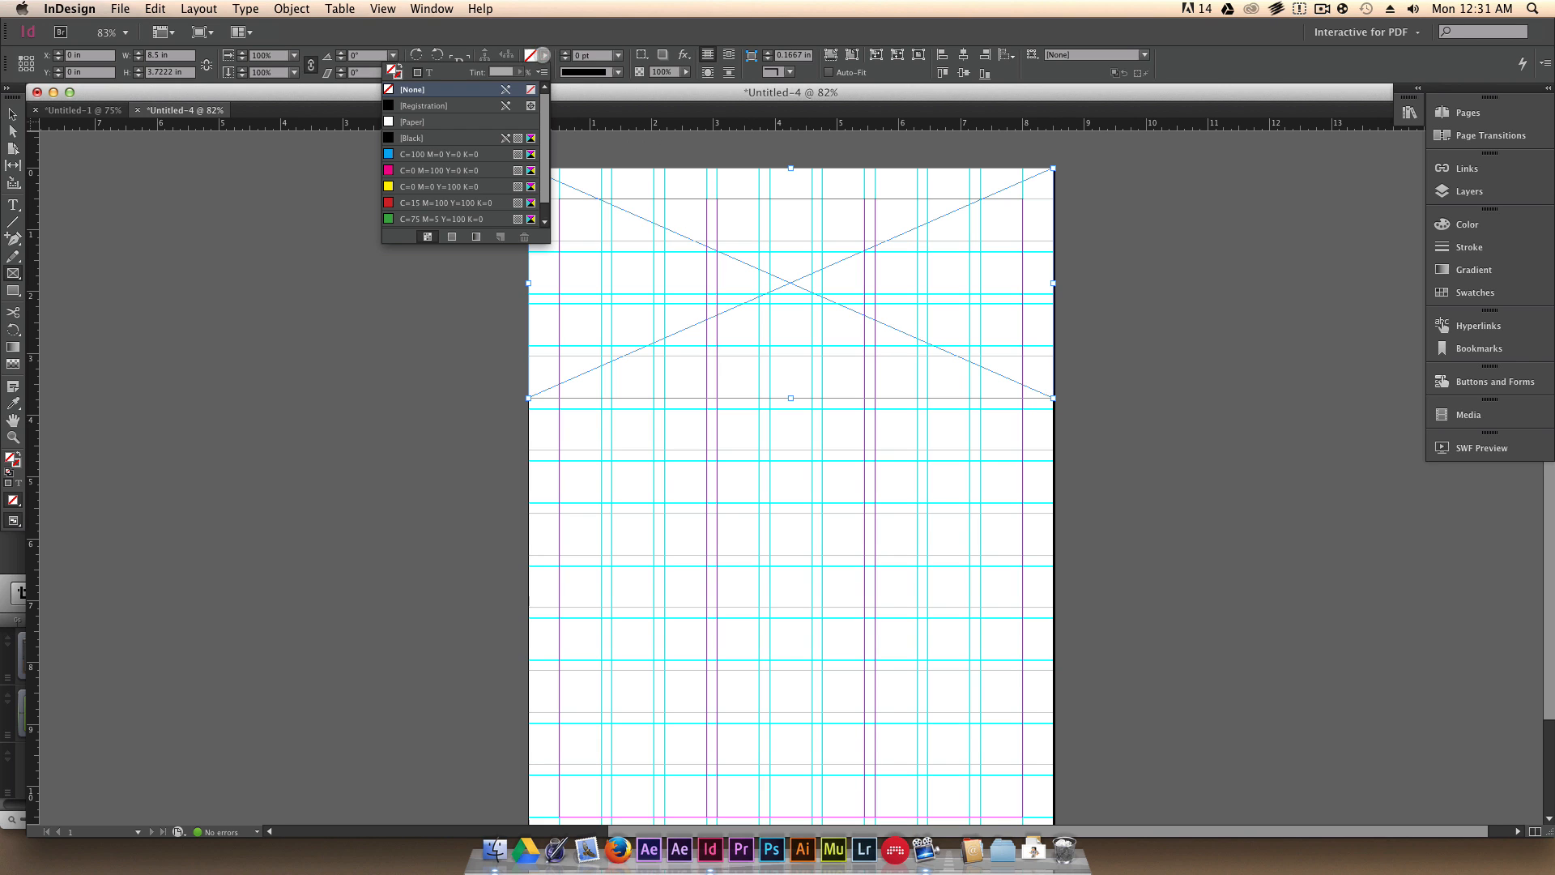
click(437, 154)
click(544, 54)
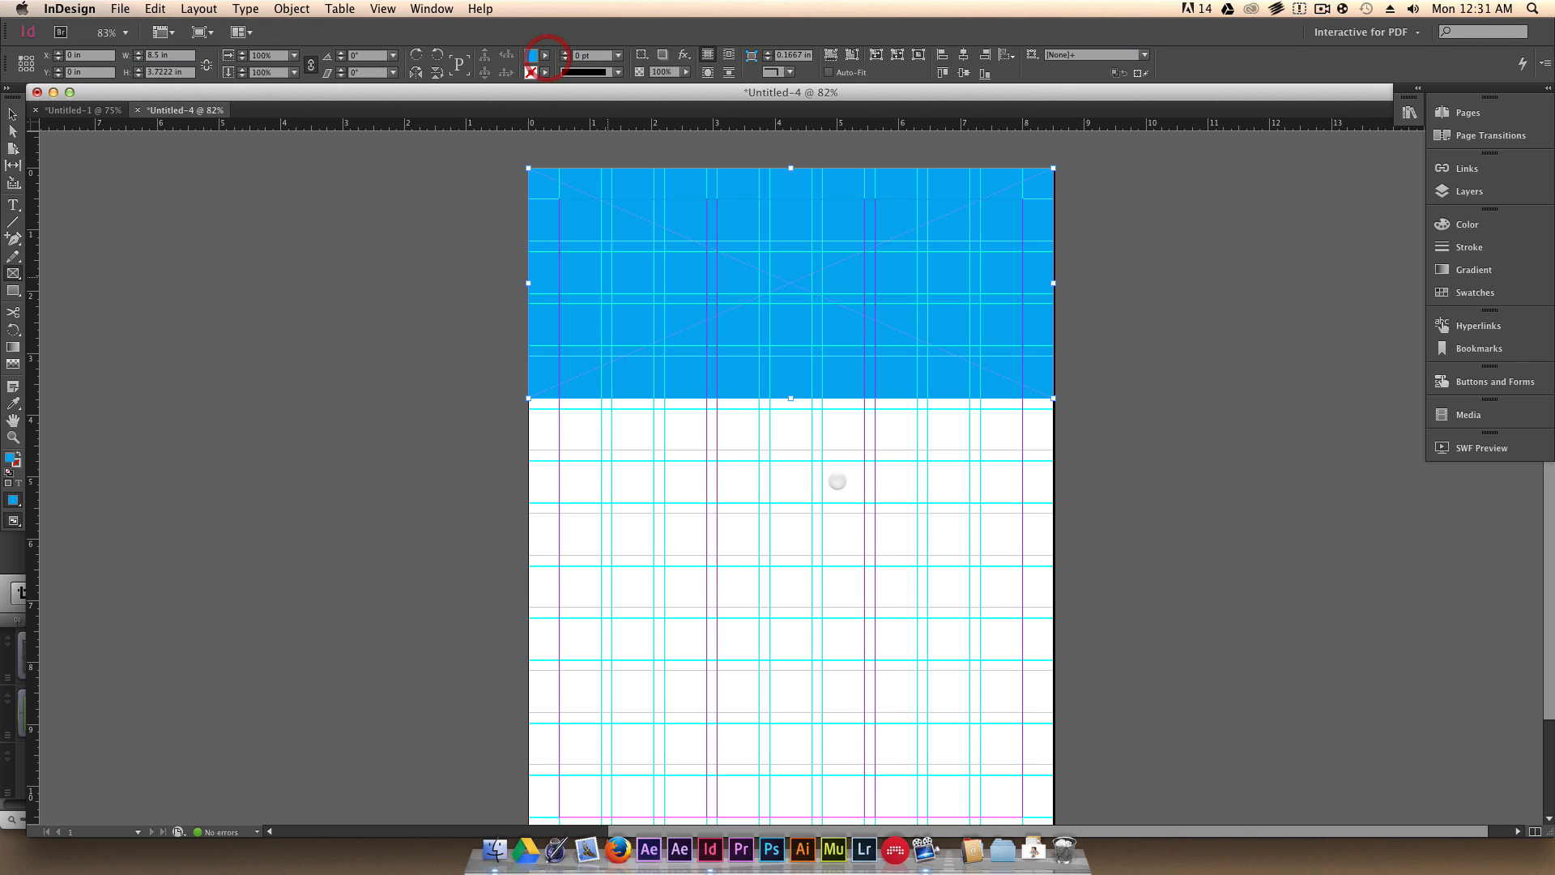
Step: Draw a black-filled frame about 8.5 × 1.18 in over the blue band's top edge and lower its opacity below 52%
drag(529, 168, 1055, 241)
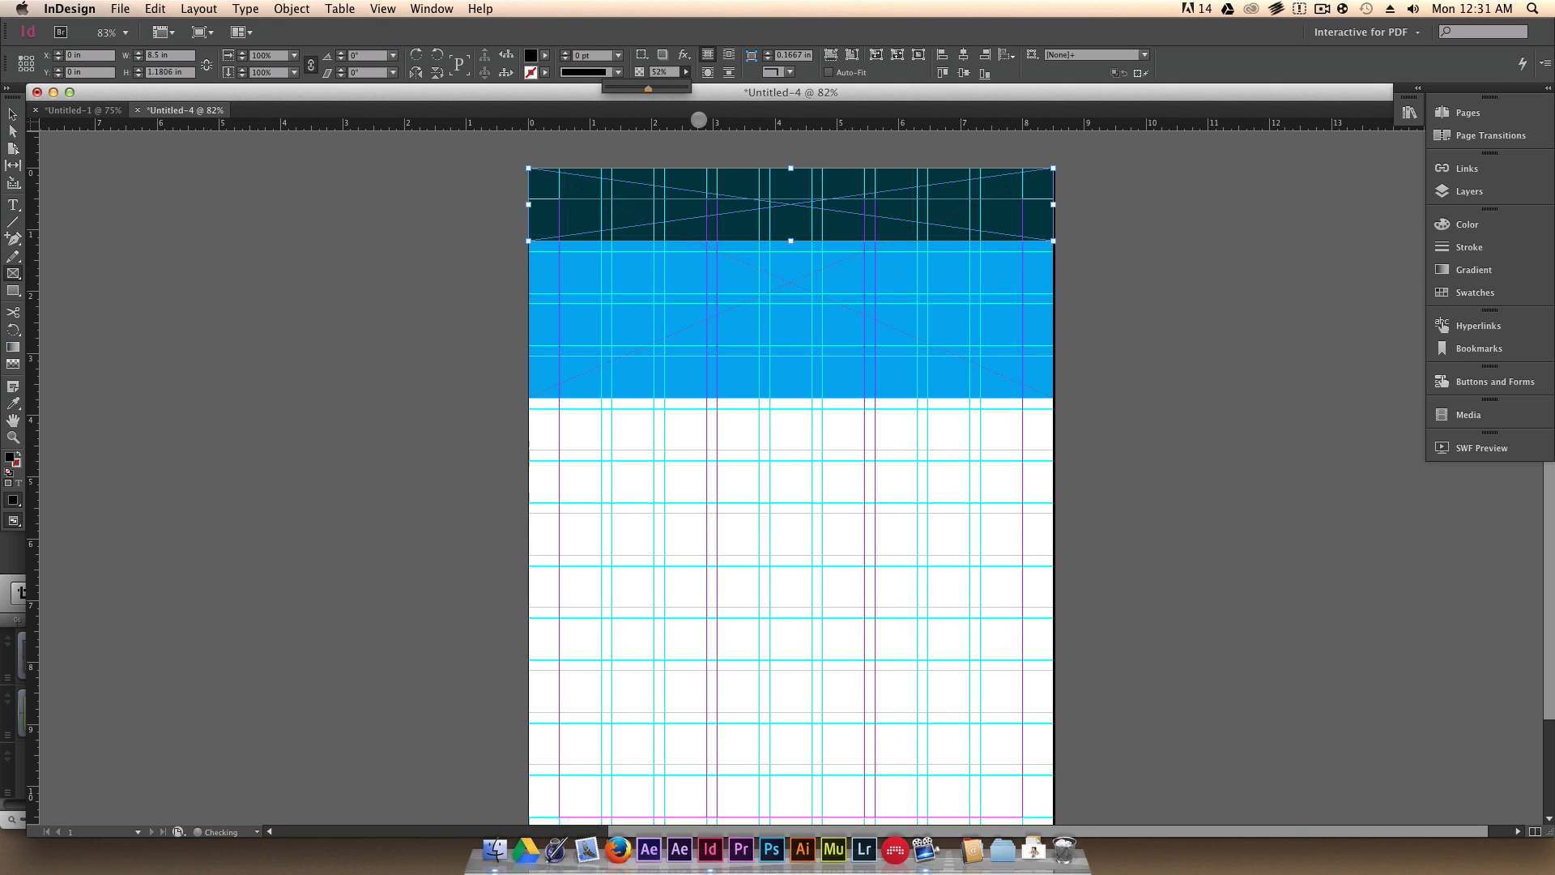
click(649, 91)
drag(649, 91, 635, 91)
click(1074, 252)
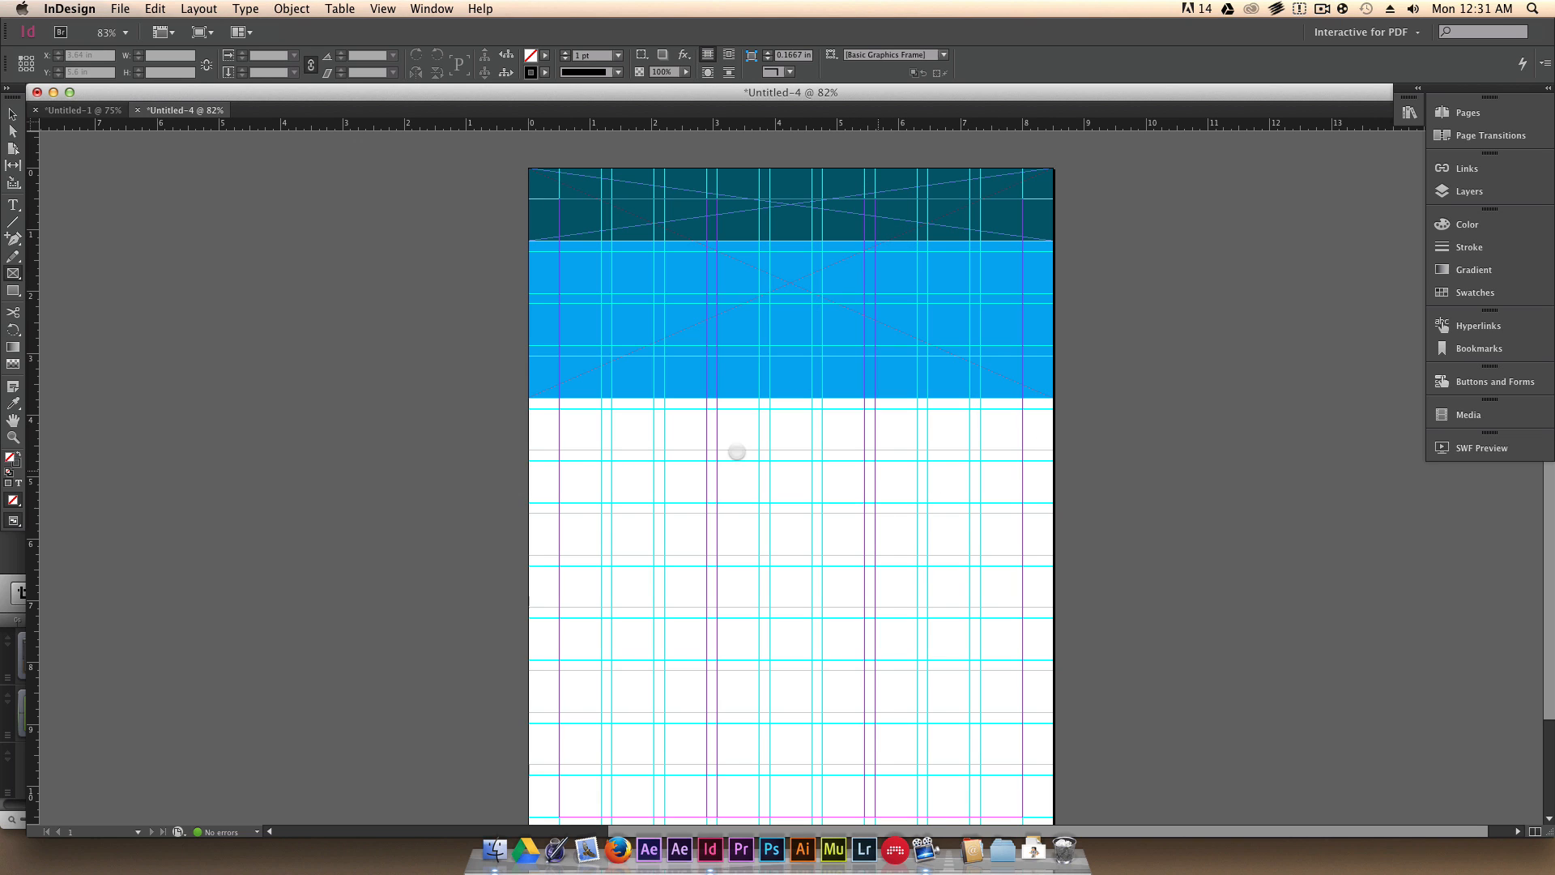
key(f)
drag(648, 467, 668, 472)
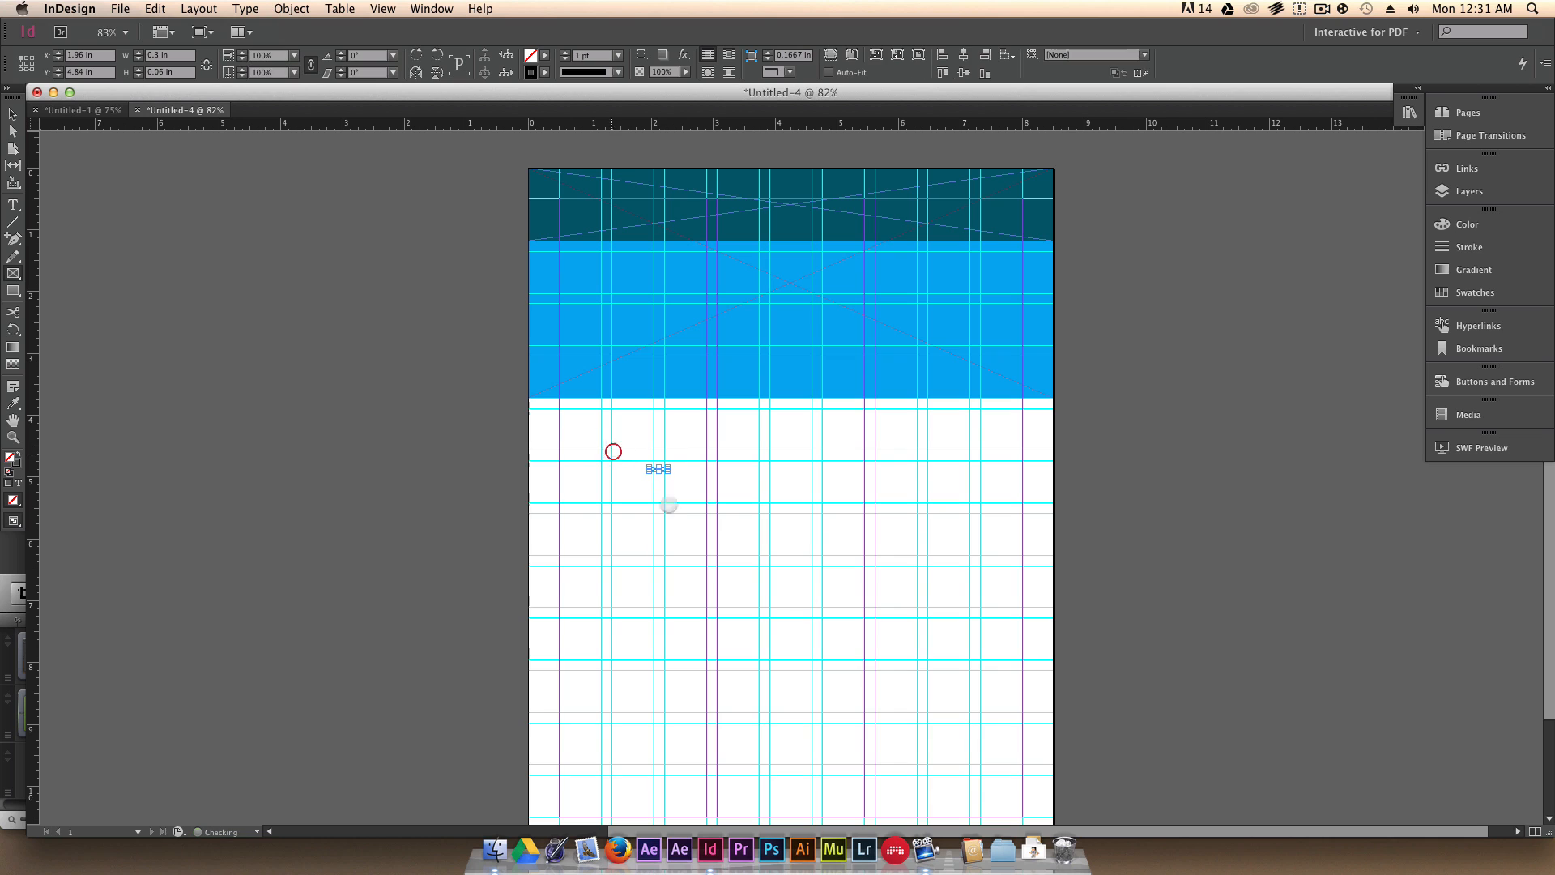
key(super+z)
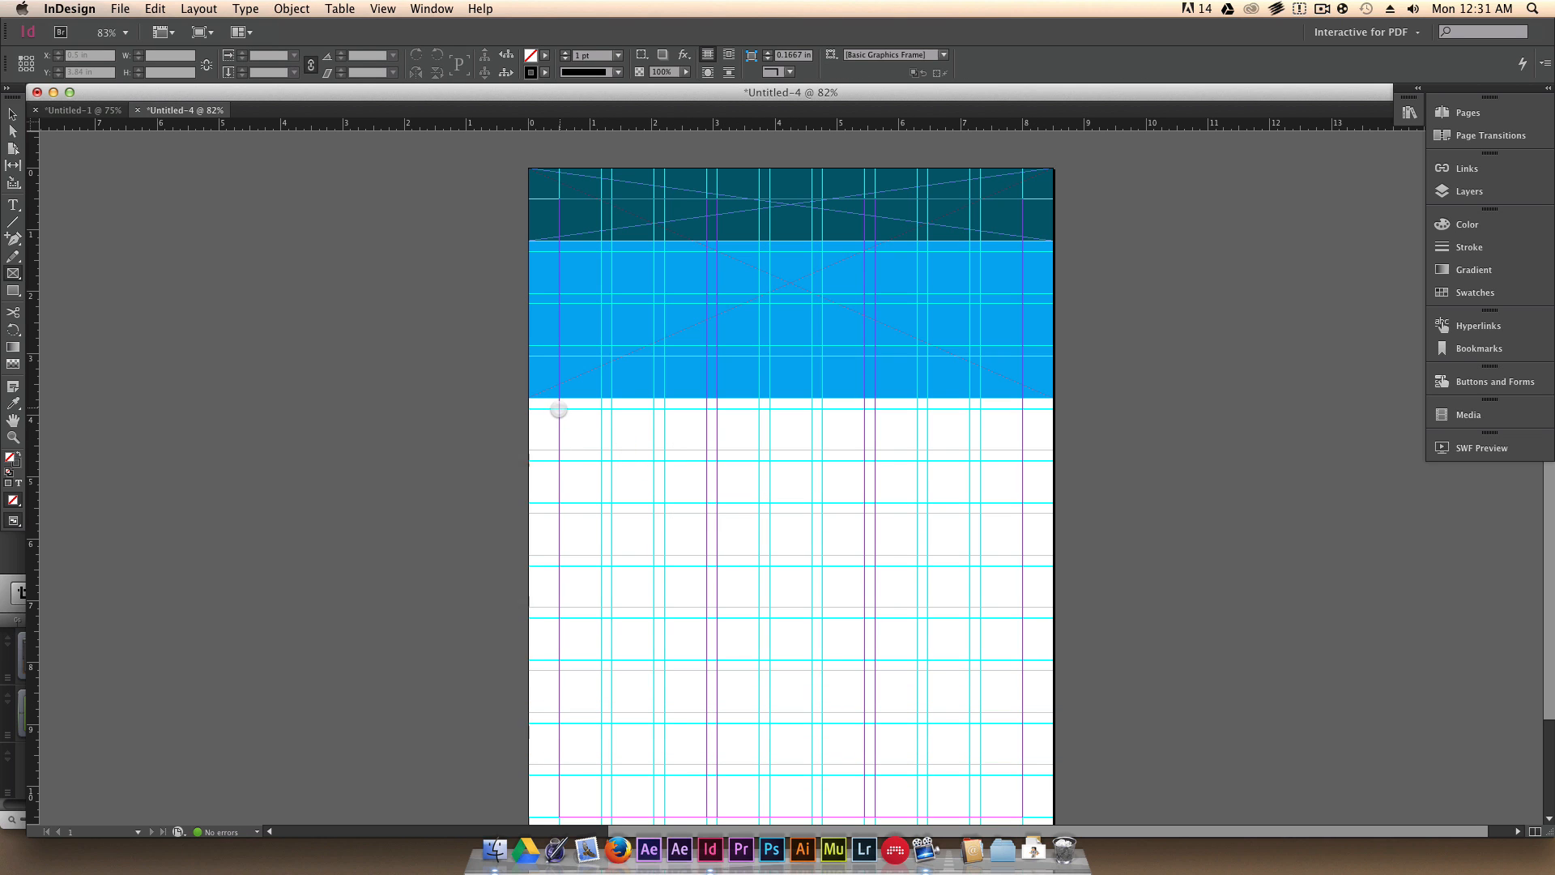
Step: Draw a placeholder frame about 3.24 × 0.68 in below the blue band, and one about 4.26 × 4.07 in beneath it, both from the left margin
drag(559, 409, 759, 430)
key(v)
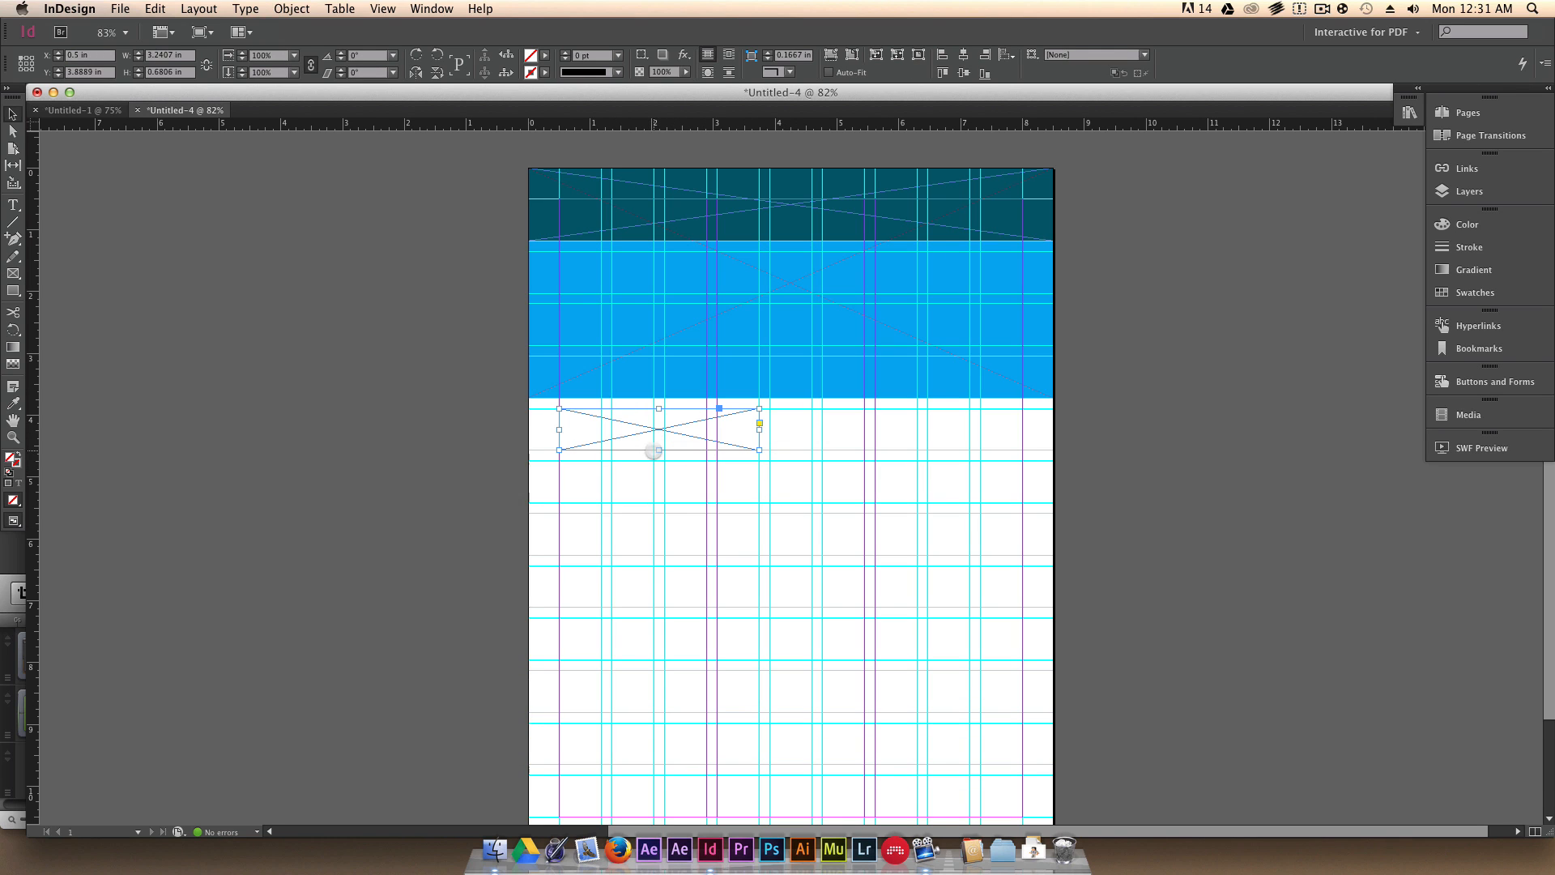
key(f)
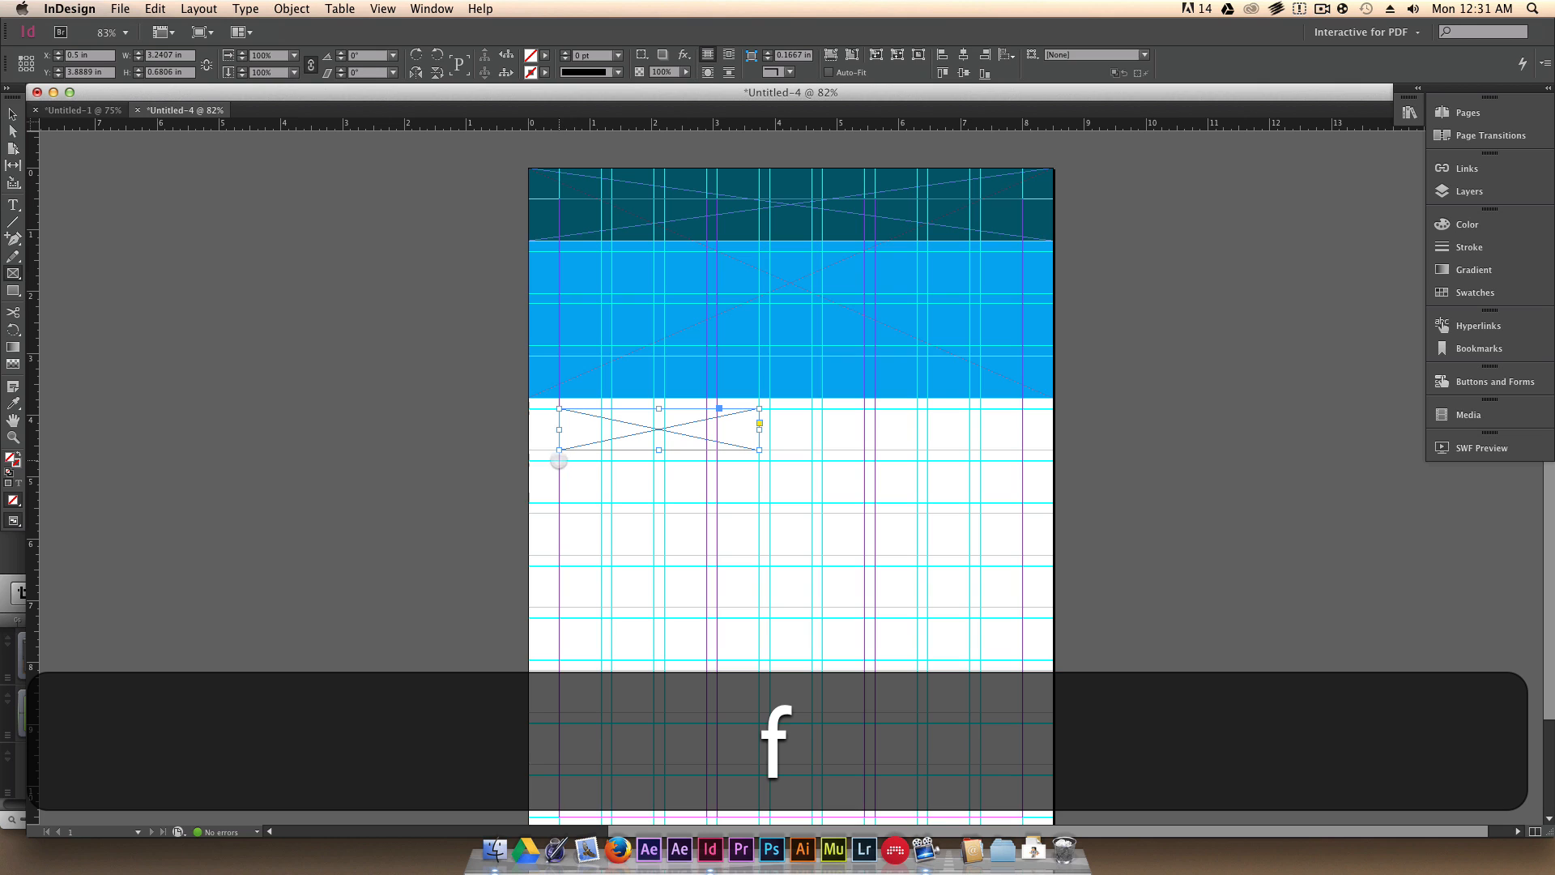
drag(559, 460, 822, 712)
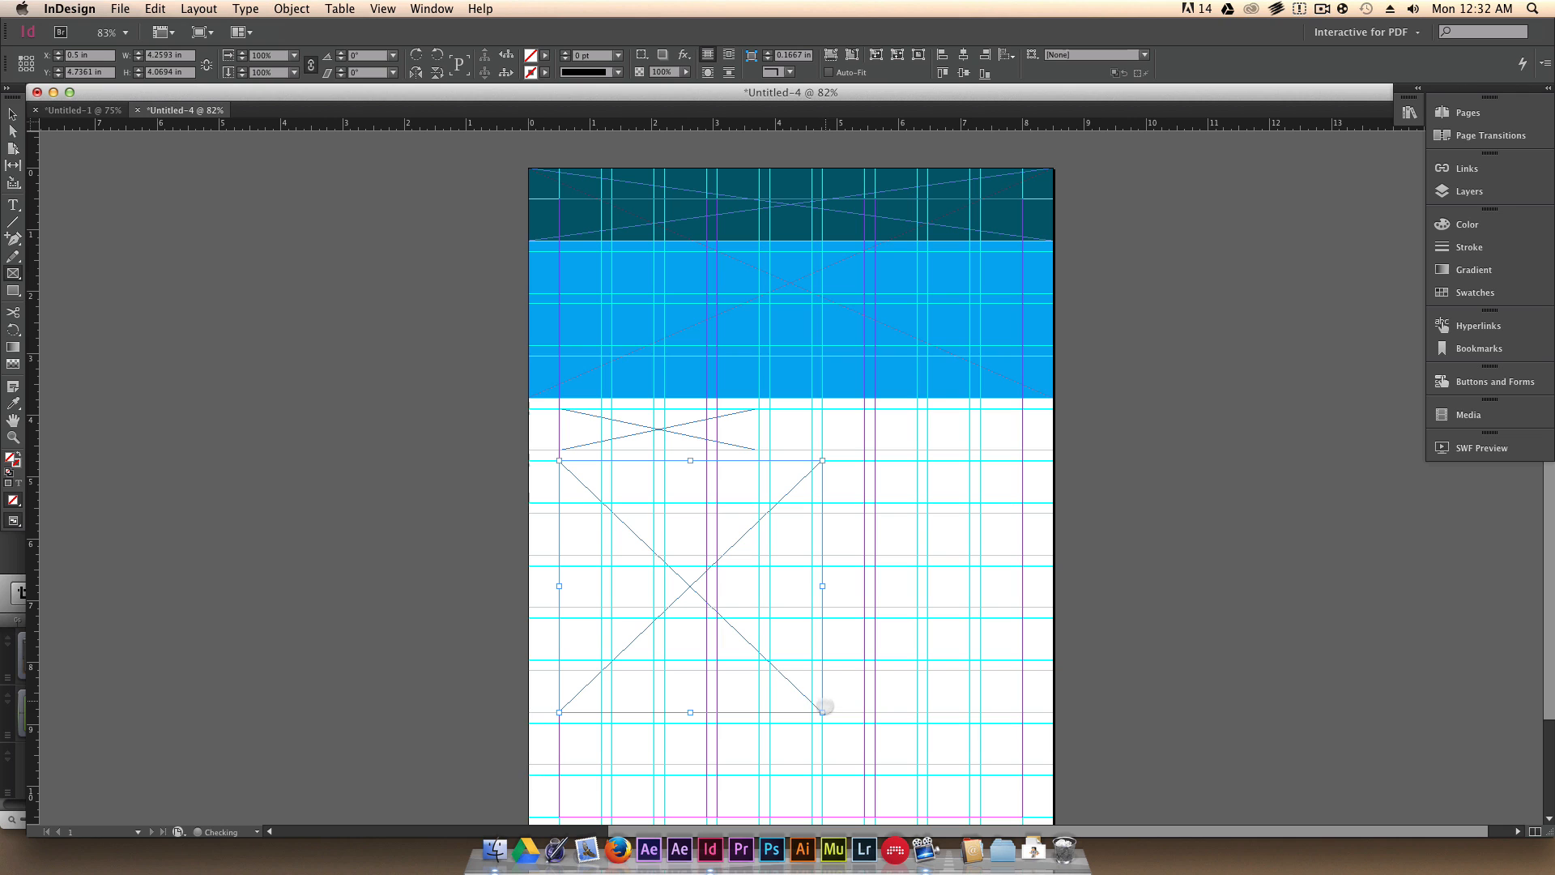
Step: Draw a full-width footer frame from the page's bottom edge up to the lower edge of the eleventh guide row
scroll(653, 688, down, 3)
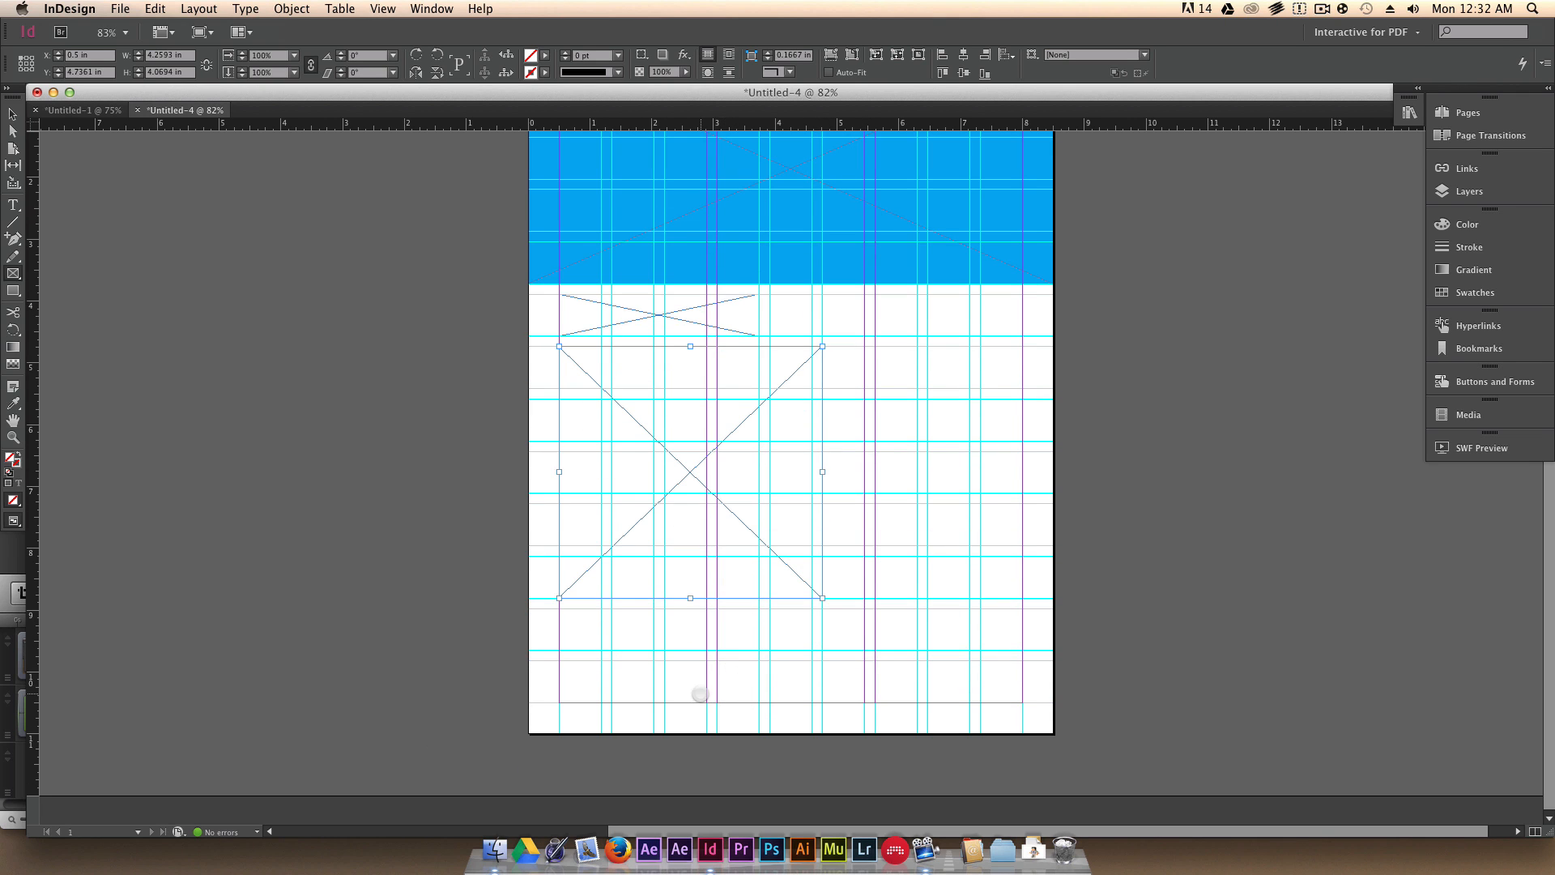
drag(528, 733, 1056, 650)
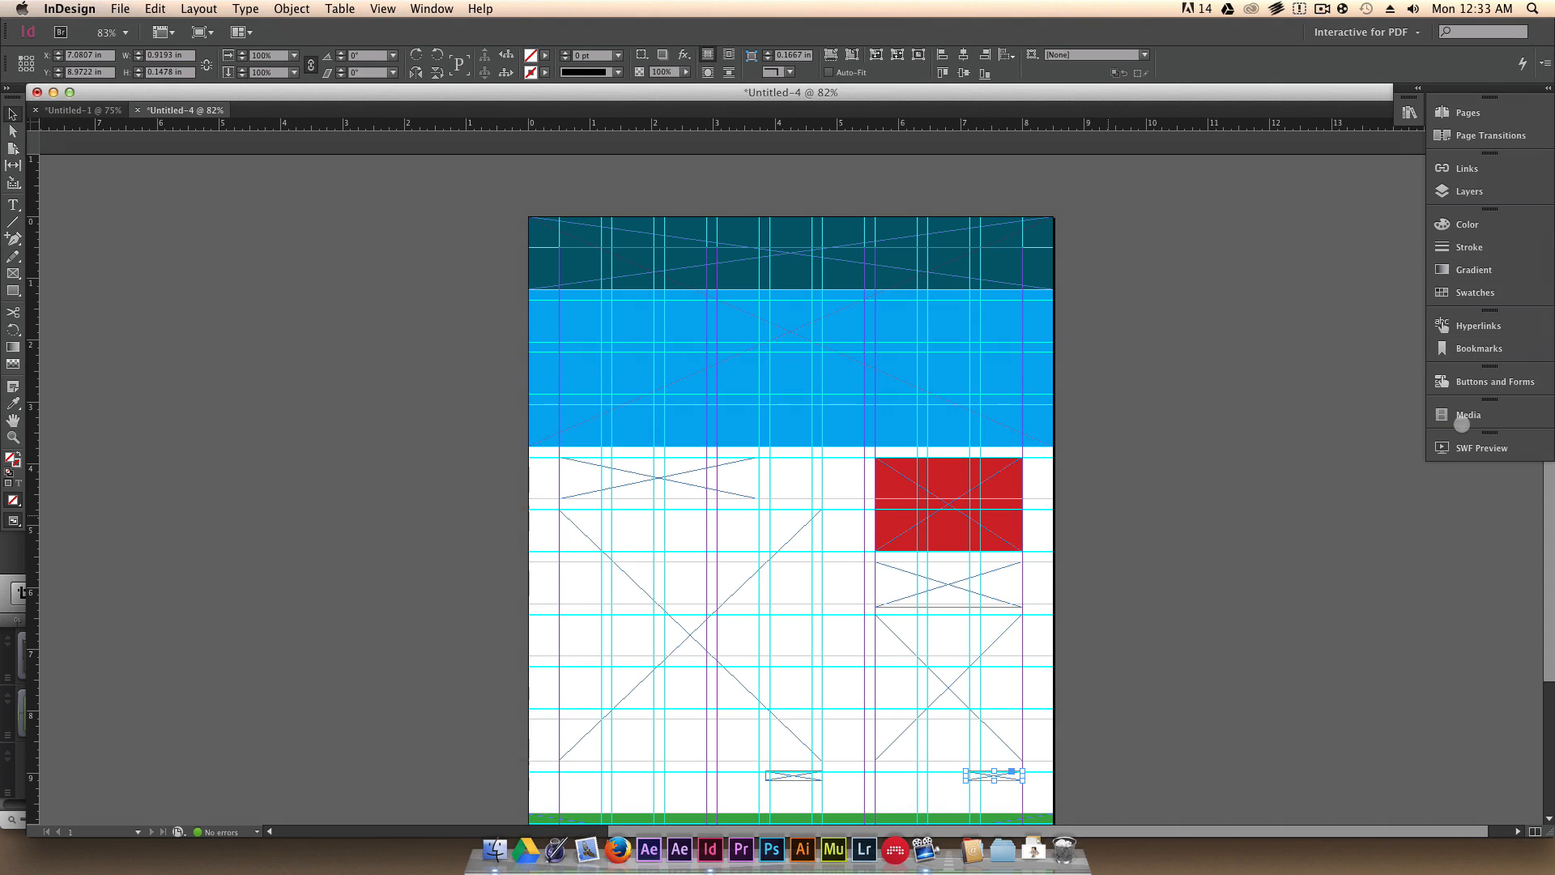
Step: Zoom out to 75% and review how the frames across the whole page align with the guide grid
scroll(1091, 528, down, 3)
scroll(991, 547, up, 1)
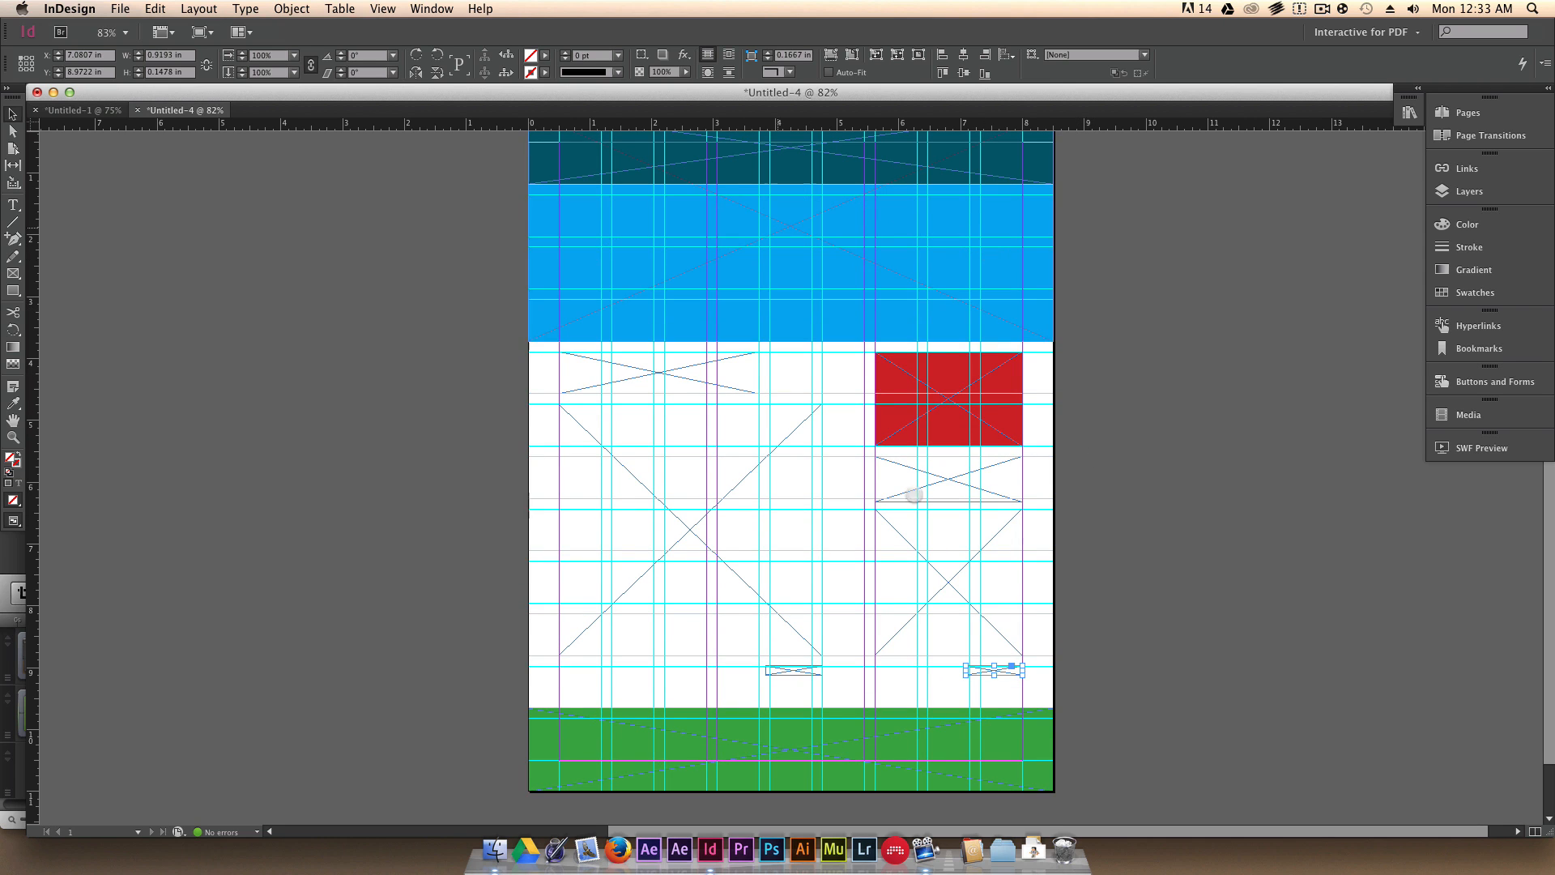
scroll(1277, 535, up, 1)
key(alt+z)
alt+click(962, 413)
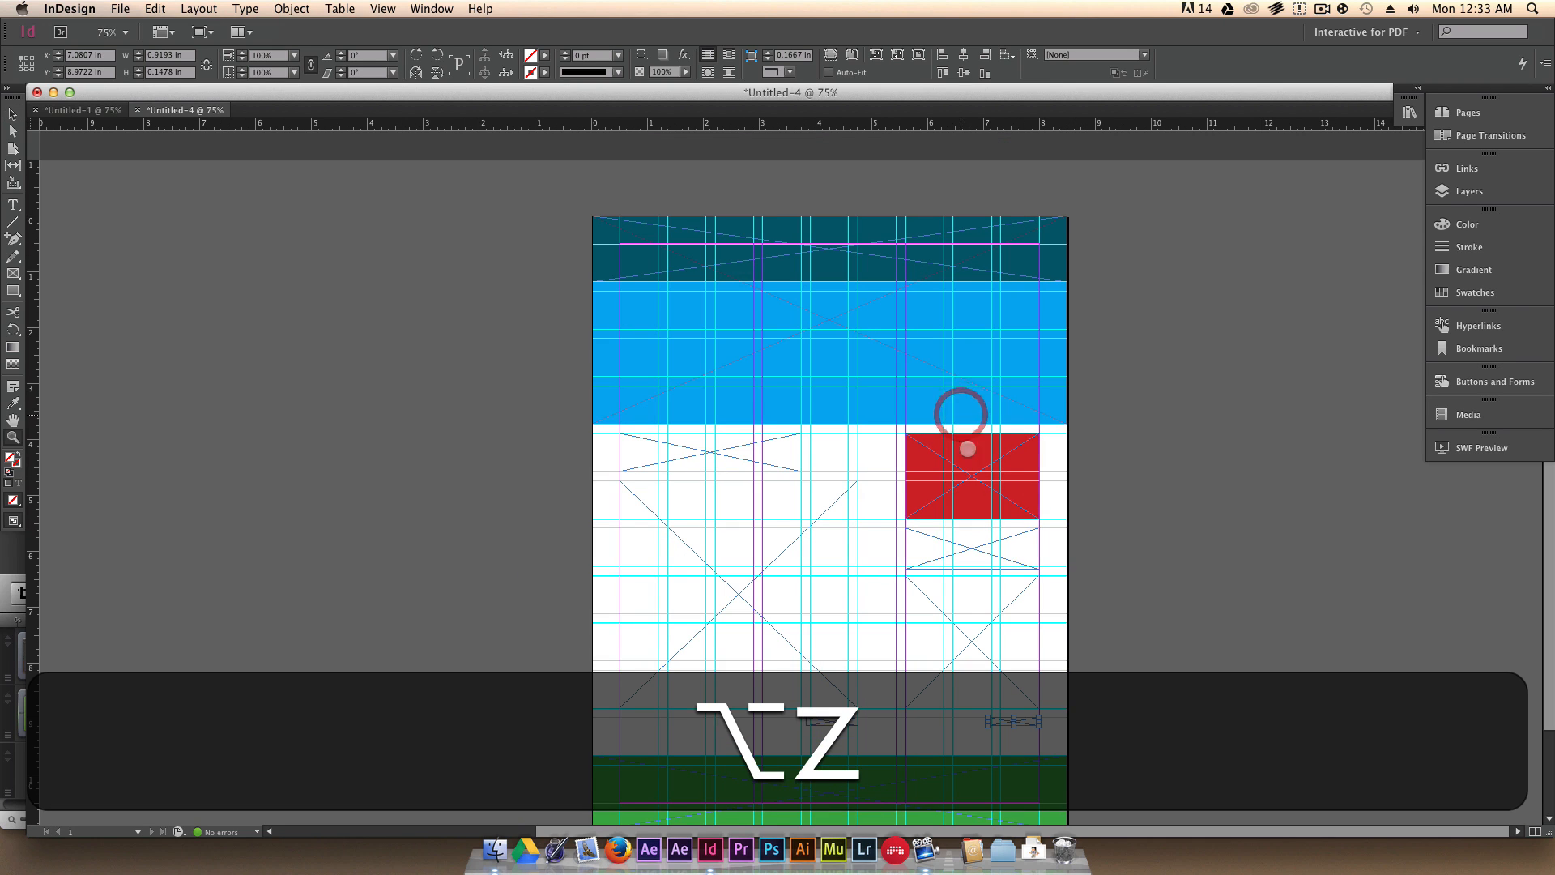
key(alt+v)
key(v)
scroll(1148, 542, down, 2)
scroll(1147, 537, up, 1)
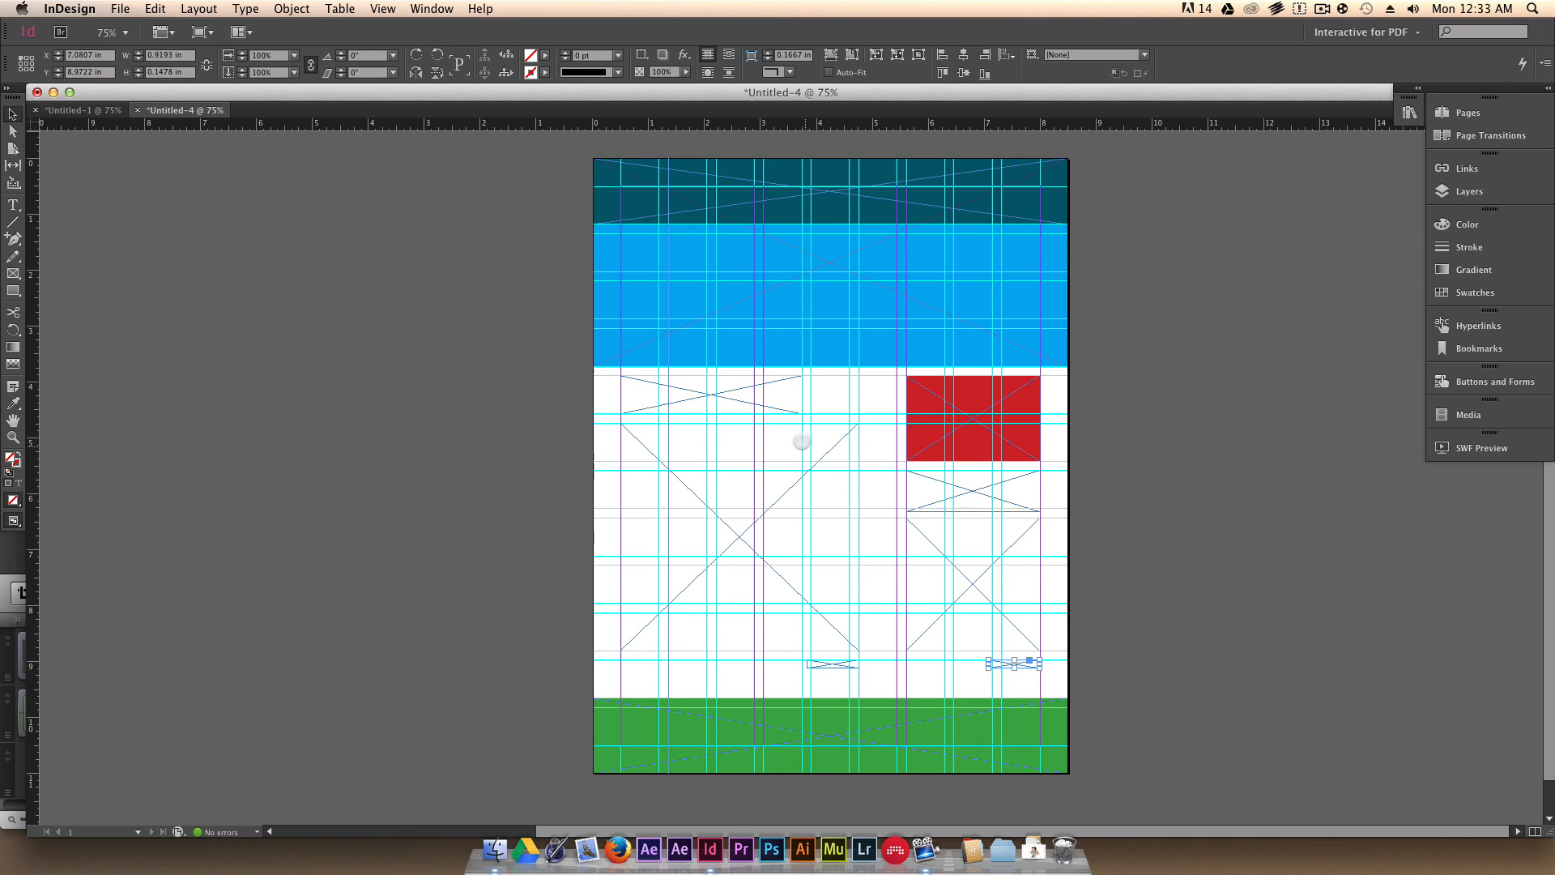